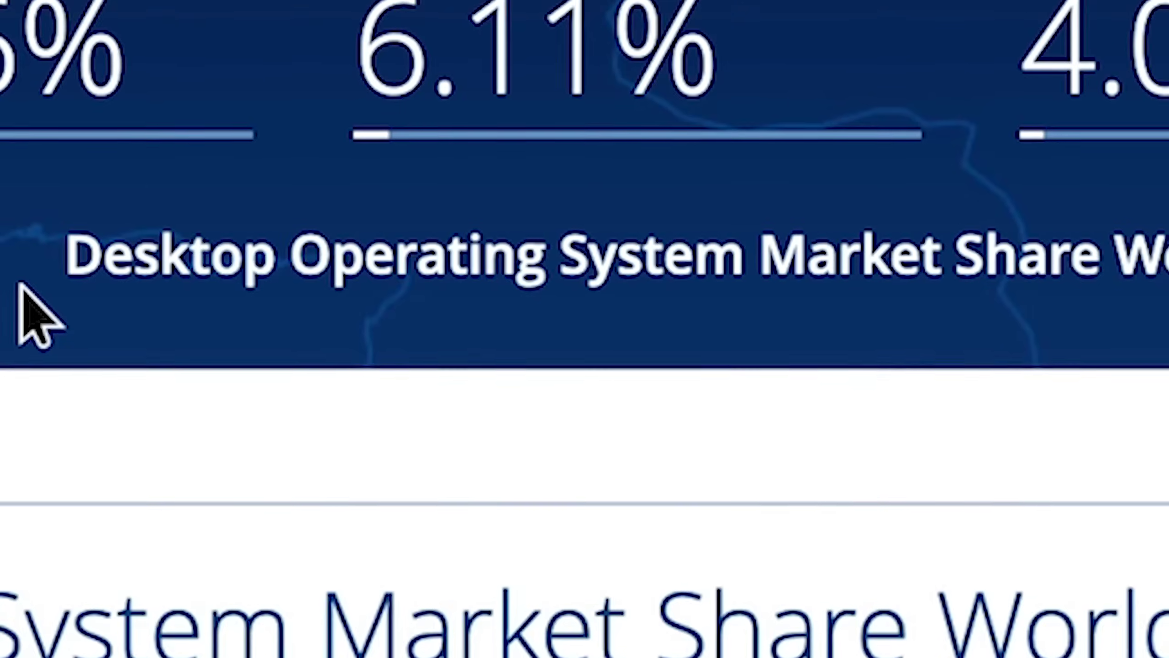
# - Select the Desktop Operating System Market Share title through Worldwide
pyautogui.moveTo(395, 185); pyautogui.dragTo(558, 185)
pyautogui.moveTo(705, 263); pyautogui.dragTo(1168, 293)
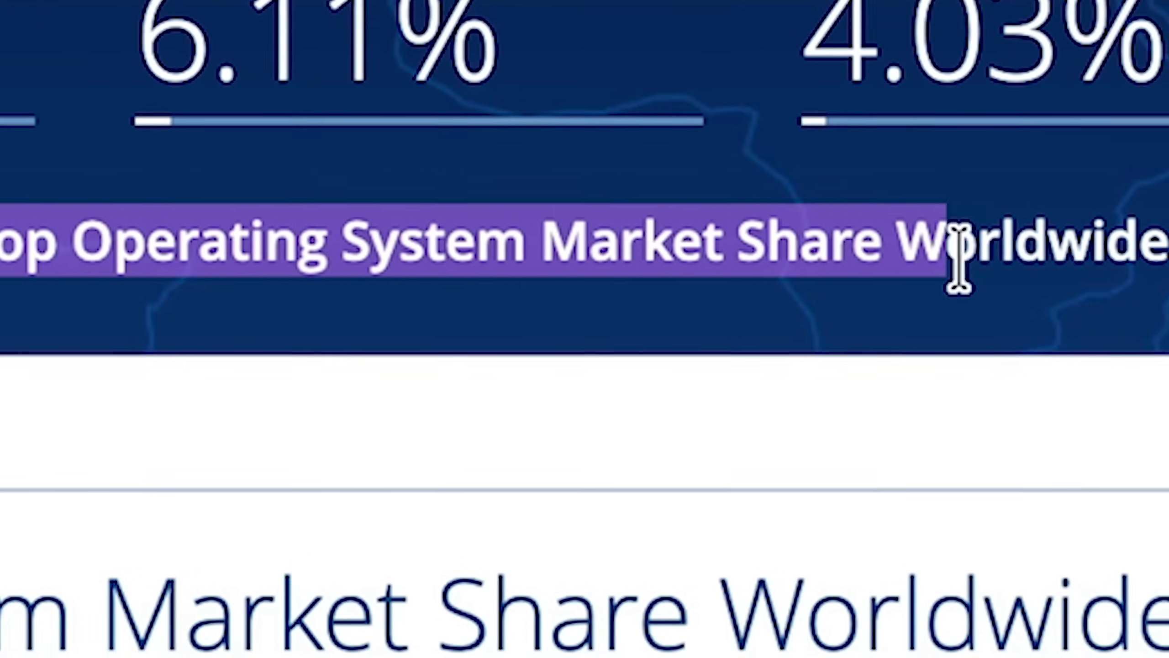
# - Select the 15.46% OS X figure, then the Windows and OS X labels in the banner
pyautogui.moveTo(1048, 241)
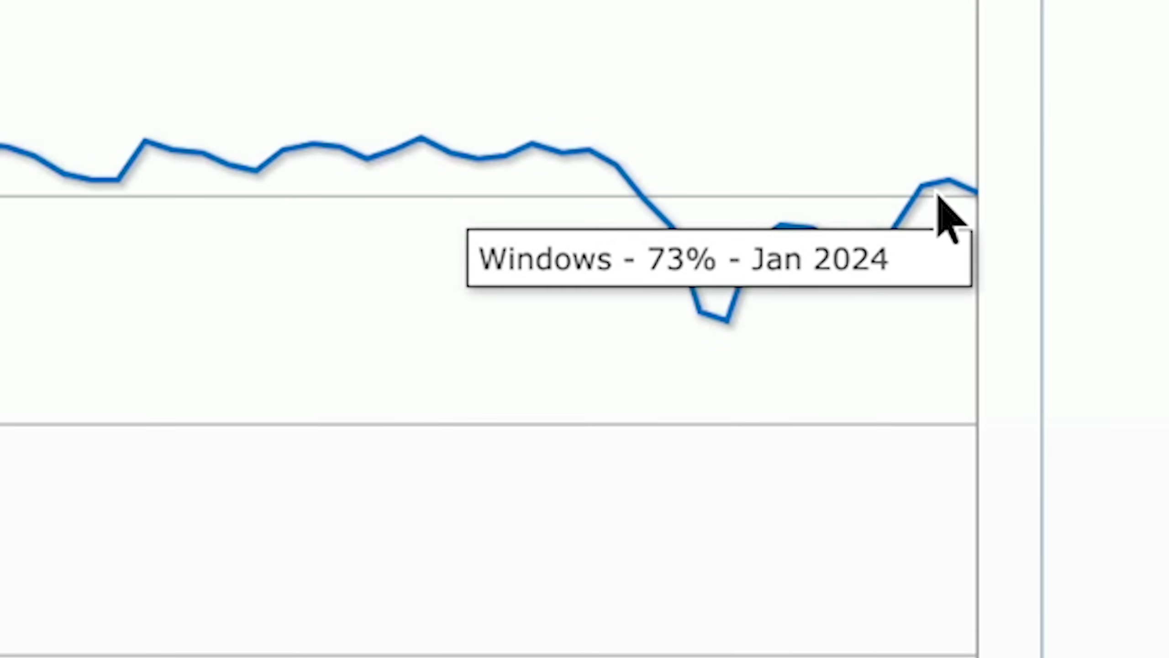
pyautogui.moveTo(959, 256)
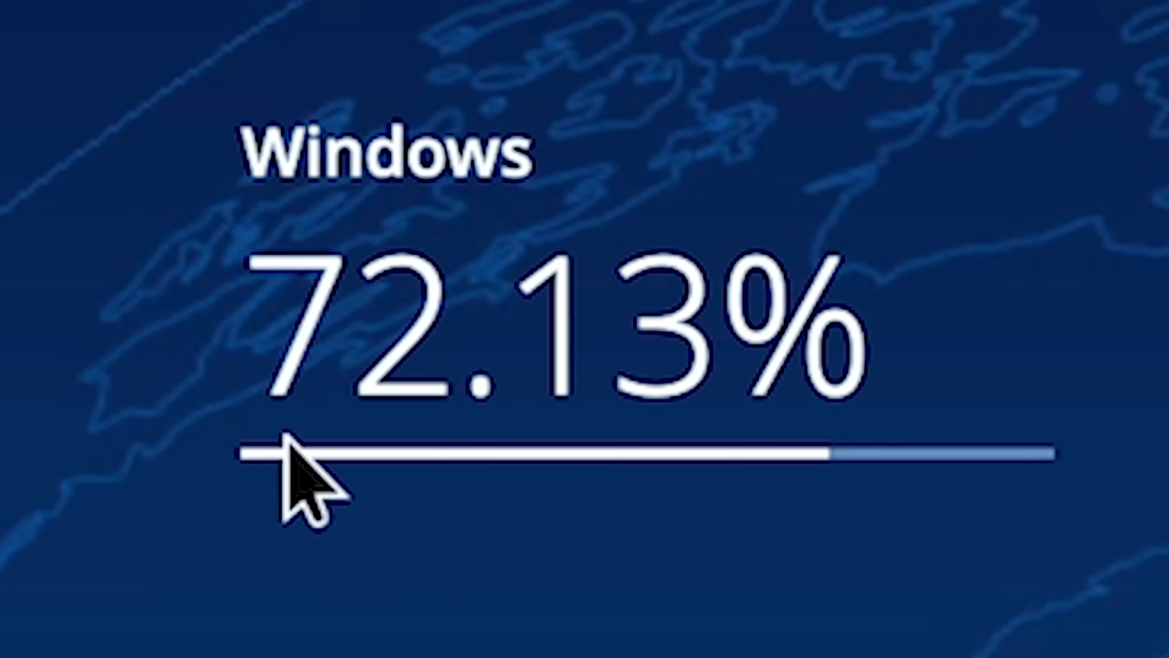
pyautogui.moveTo(308, 483); pyautogui.dragTo(830, 366)
pyautogui.click(849, 391)
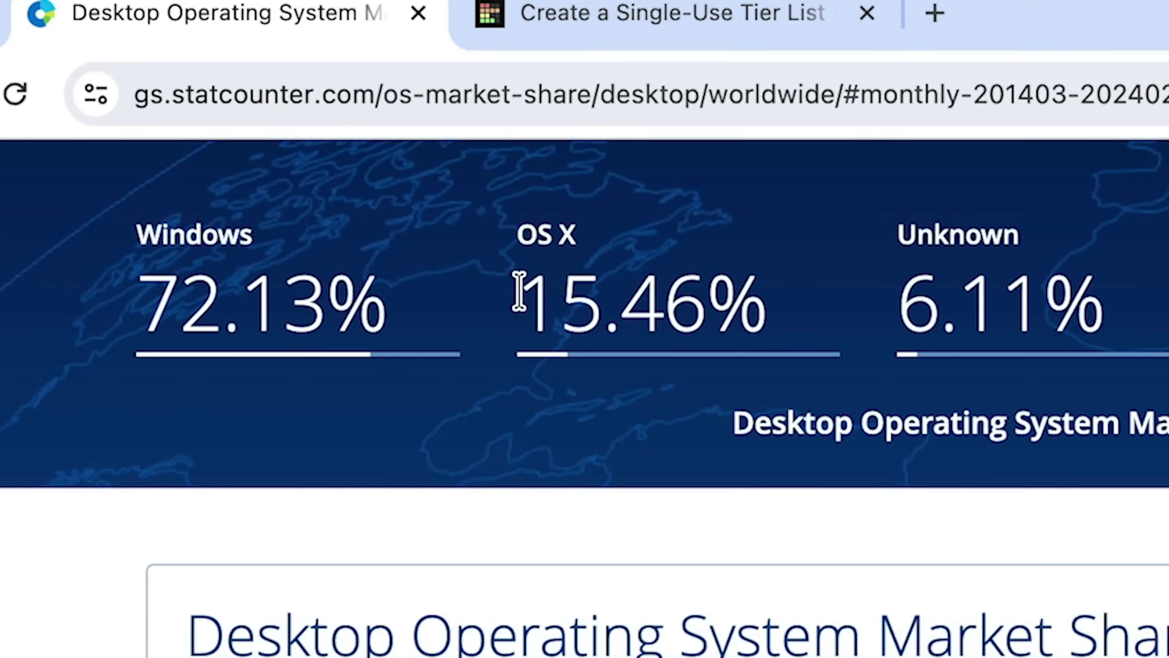
pyautogui.moveTo(519, 292); pyautogui.dragTo(774, 328)
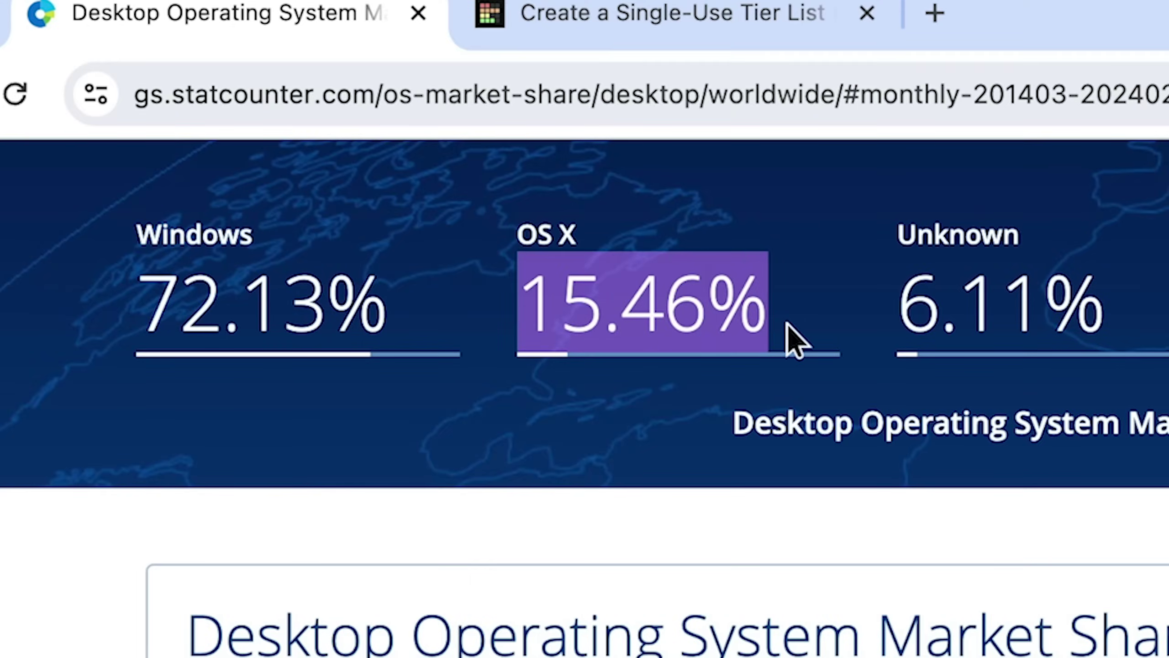
pyautogui.moveTo(134, 234); pyautogui.dragTo(277, 240)
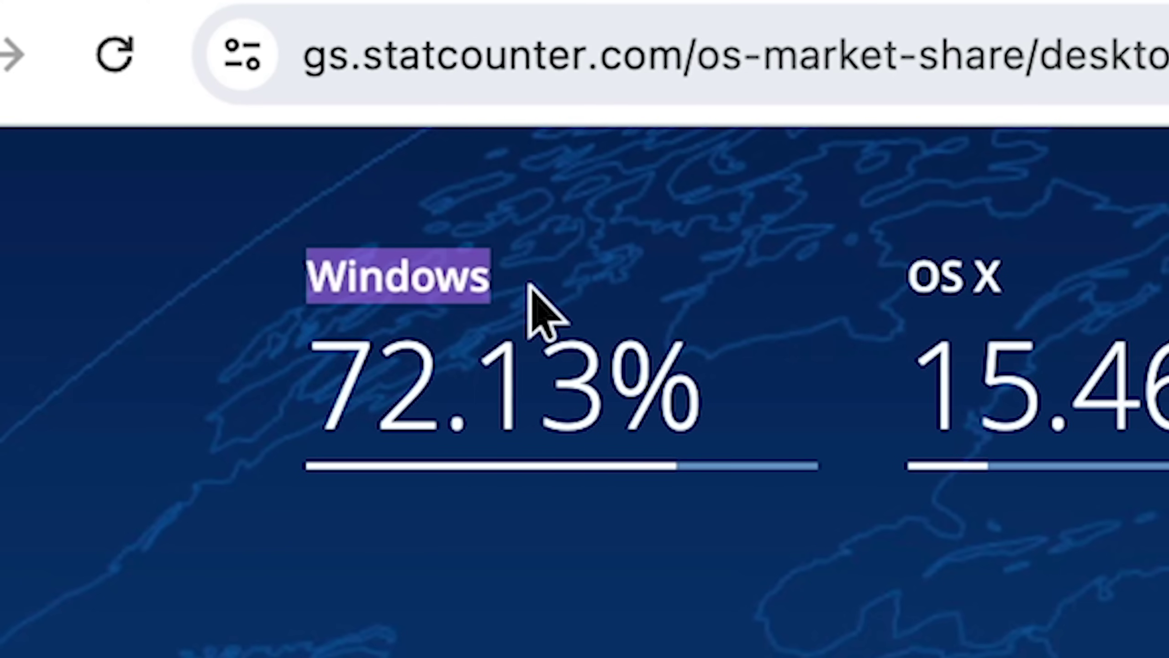
pyautogui.moveTo(903, 282); pyautogui.dragTo(1021, 271)
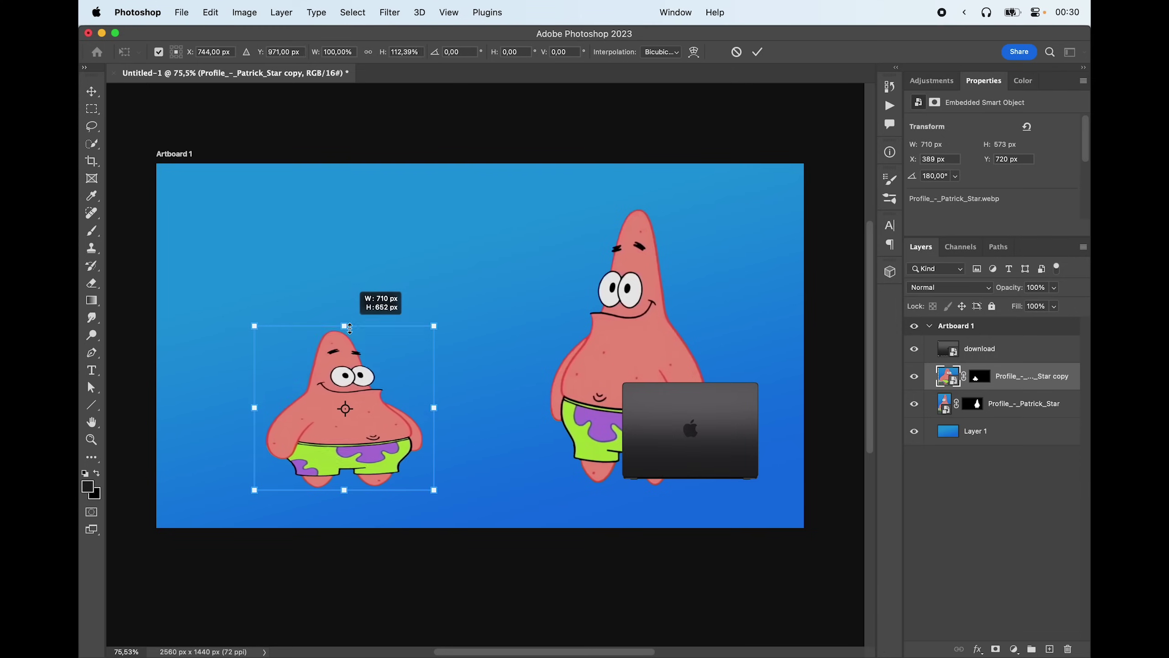
# - Commit the small Patrick copy's height resize and move the download laptop in front of him
pyautogui.moveTo(346, 322)
pyautogui.mouseDown()
pyautogui.moveTo(343, 351)
pyautogui.moveTo(355, 340)
pyautogui.mouseUp()
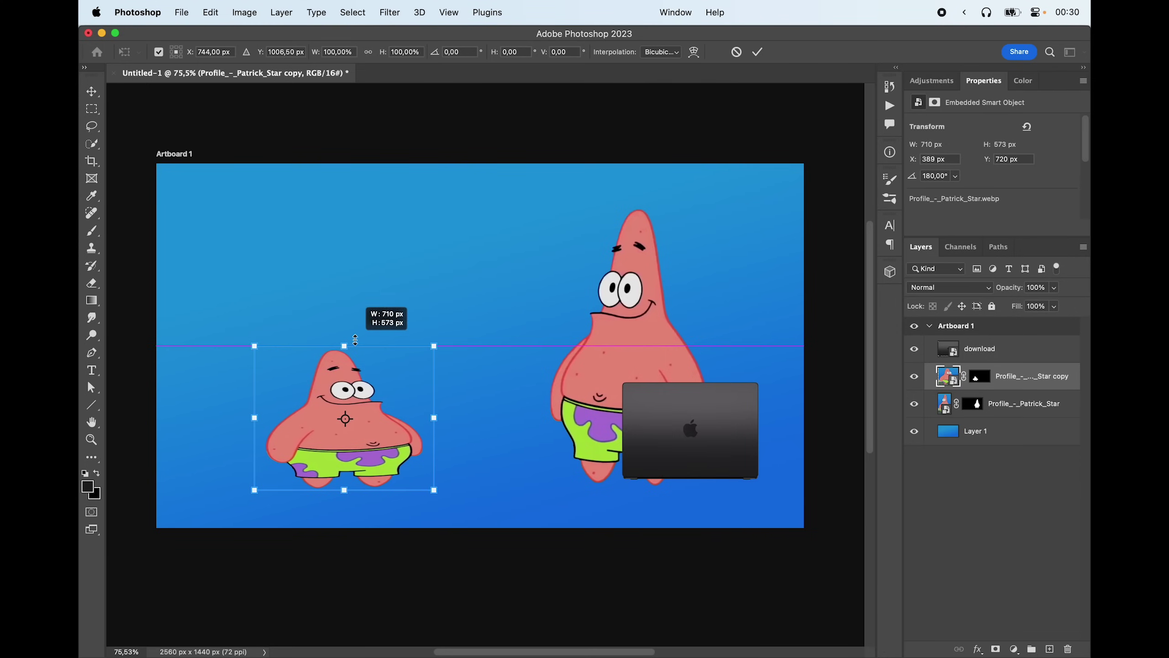
pyautogui.press('Return')
pyautogui.moveTo(727, 437); pyautogui.dragTo(414, 449)
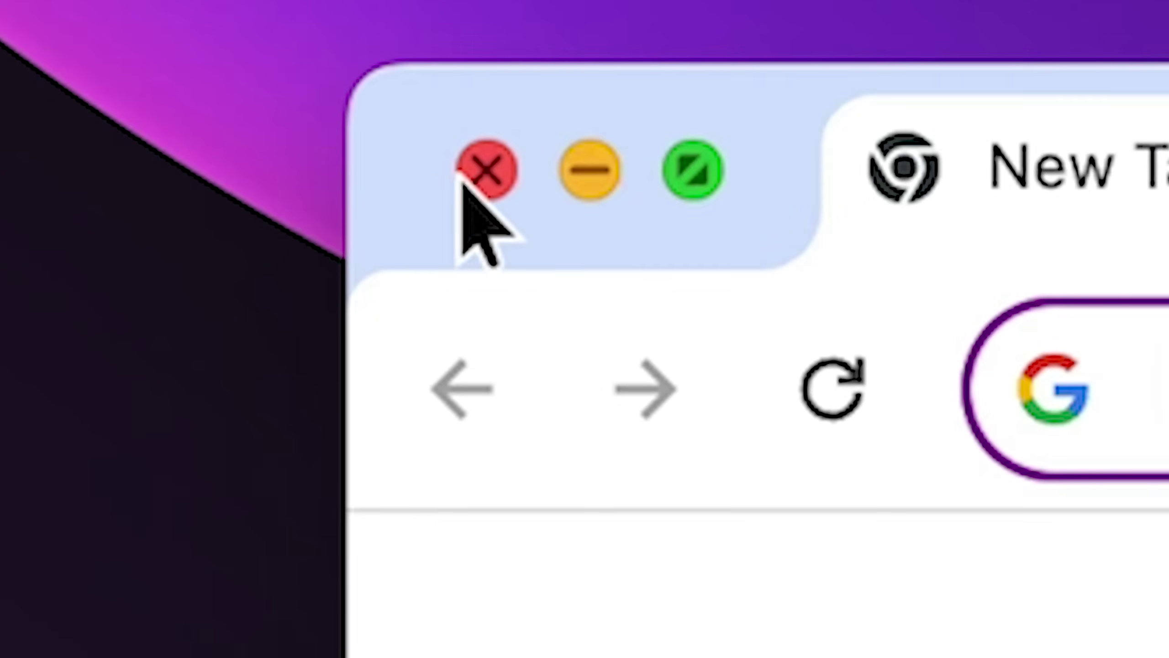
# - Close the blank New Tab window and restore the minimized Chrome window to the tier list tab
pyautogui.click(417, 154)
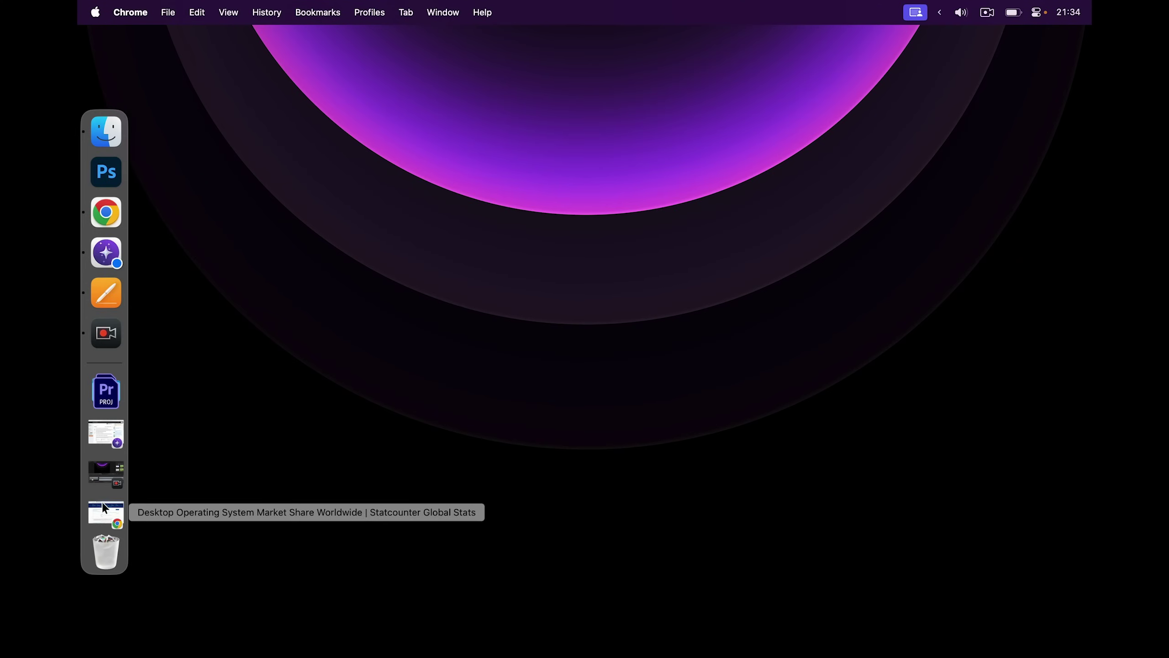
pyautogui.click(105, 509)
pyautogui.click(381, 39)
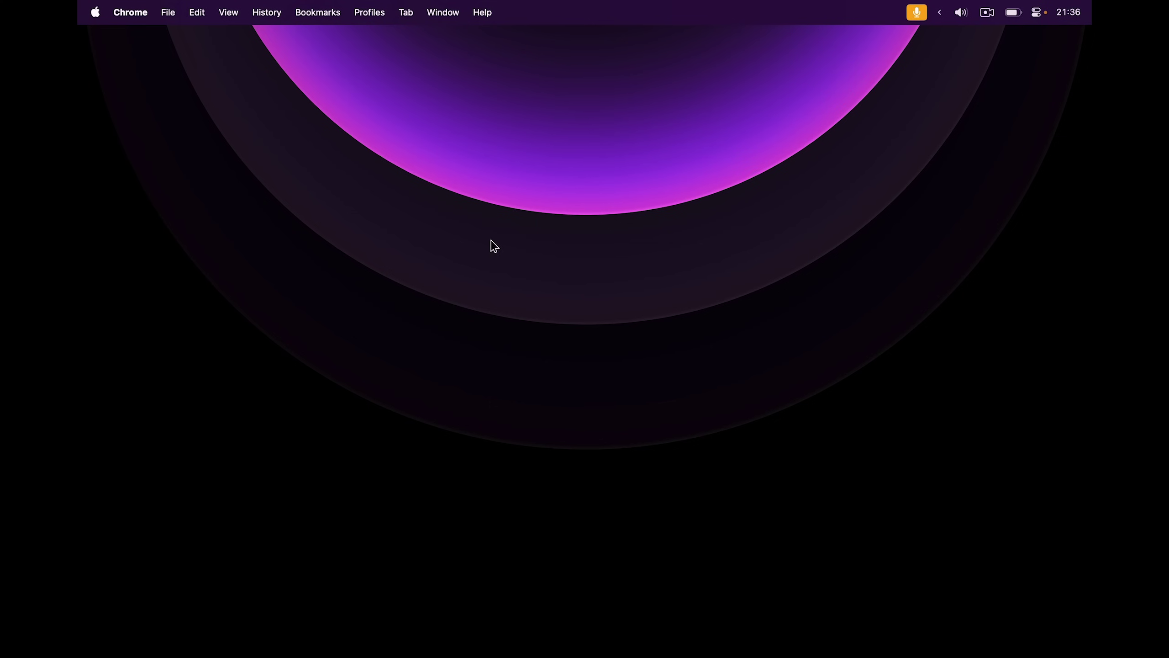
# - Move the Shrek image from tier D up into tier C
pyautogui.moveTo(79, 271)
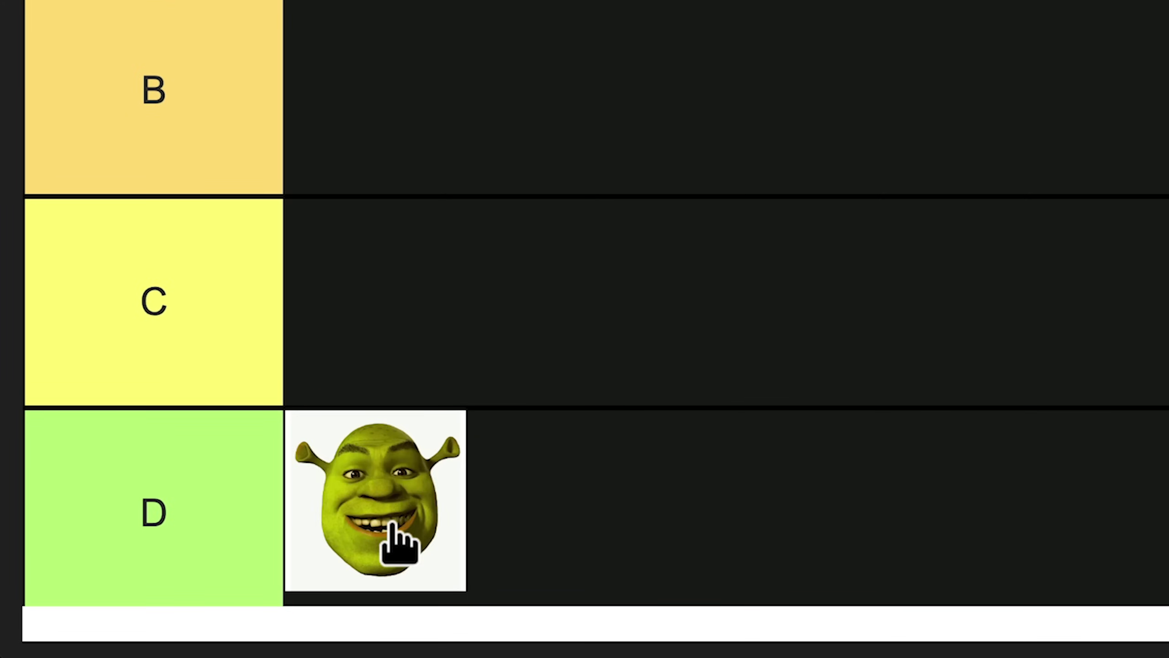
pyautogui.moveTo(392, 523); pyautogui.dragTo(434, 335)
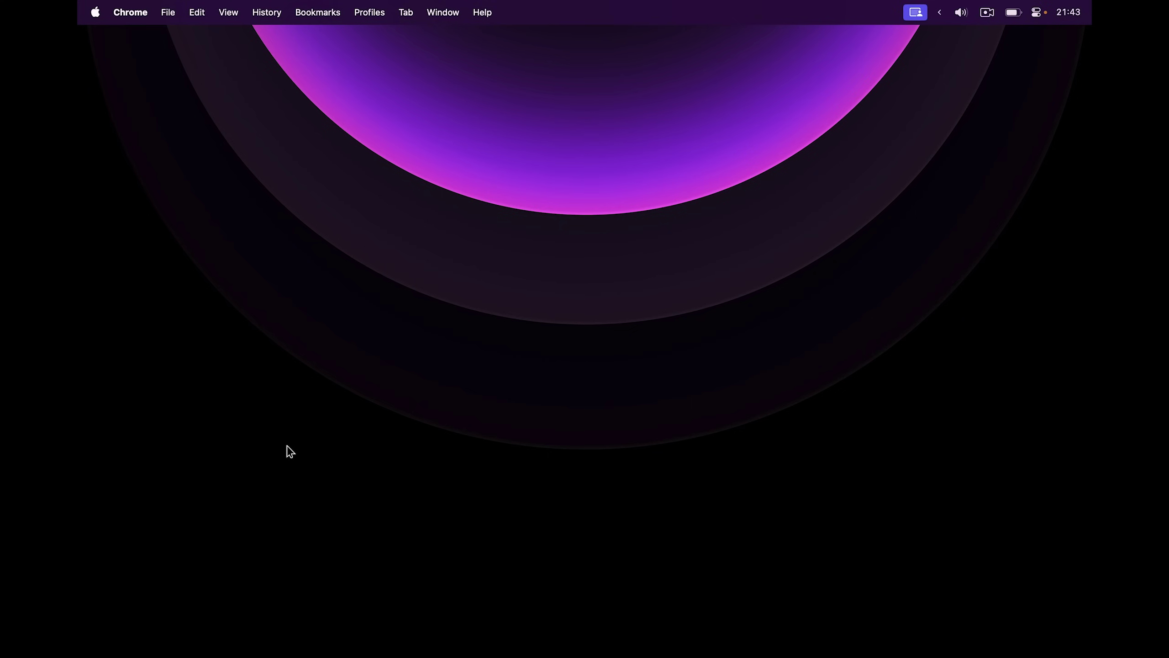
pyautogui.press('super+space')
# - Launch Rectangle, then snap the Orion window right, left, right and restore it centred
pyautogui.write('rec')
pyautogui.press('Return')
pyautogui.press('super+Tab')
pyautogui.hotkey('ctrl', 'alt', 'Right')
pyautogui.hotkey('ctrl', 'alt', 'Left')
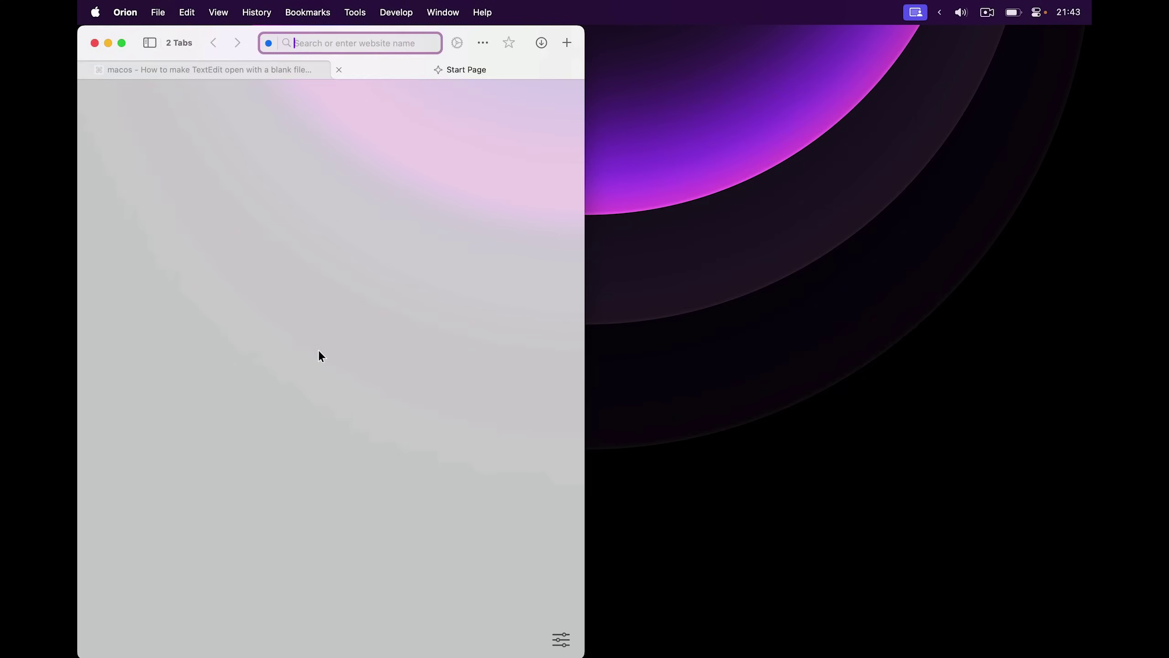
pyautogui.hotkey('ctrl', 'alt', 'Right')
pyautogui.hotkey('ctrl', 'alt', 'BackSpace')
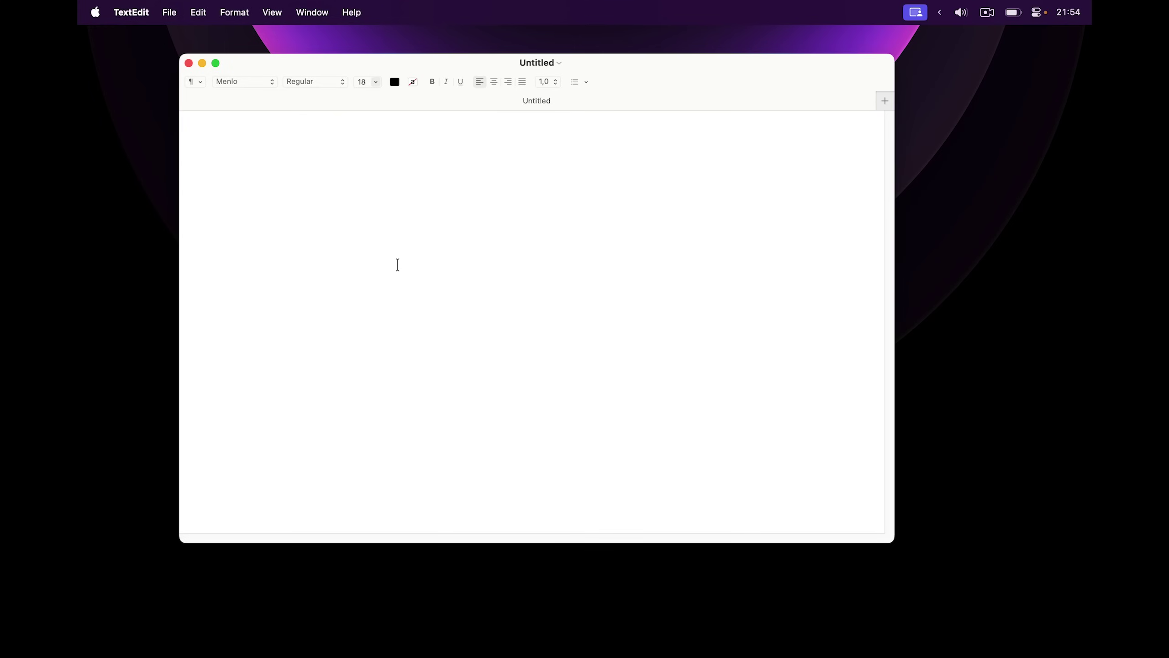
# - Paste 'Ooga booga' into the empty document and move the TextEdit window down-right
pyautogui.write('Ooga booga')
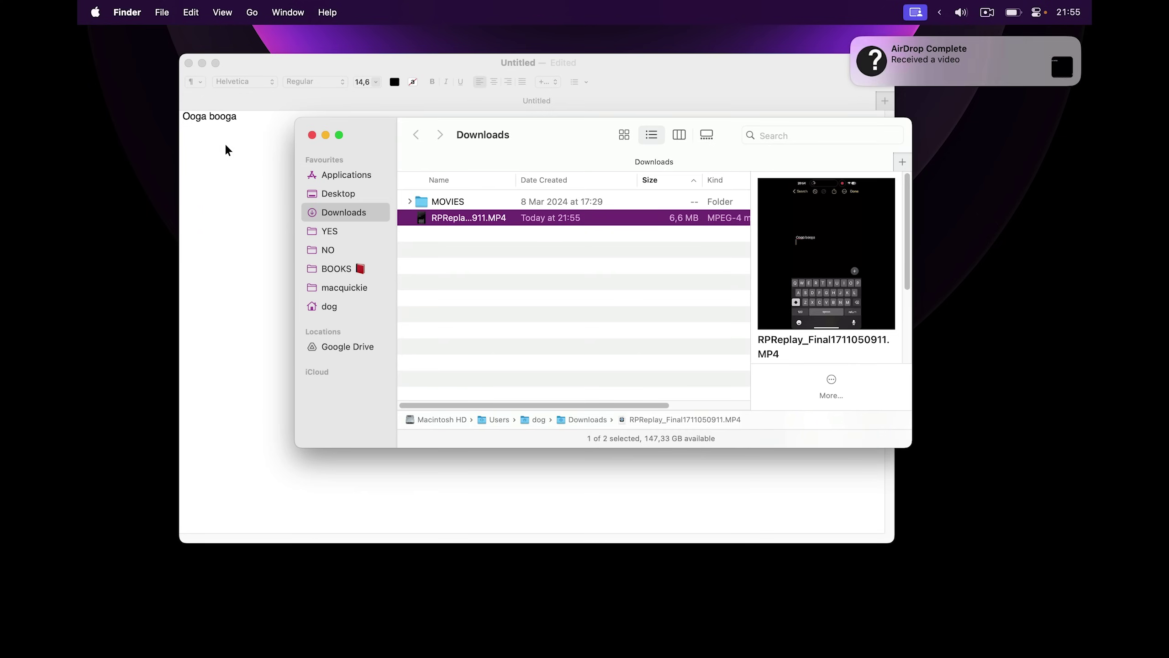
pyautogui.click(226, 149)
pyautogui.moveTo(440, 69); pyautogui.dragTo(473, 86)
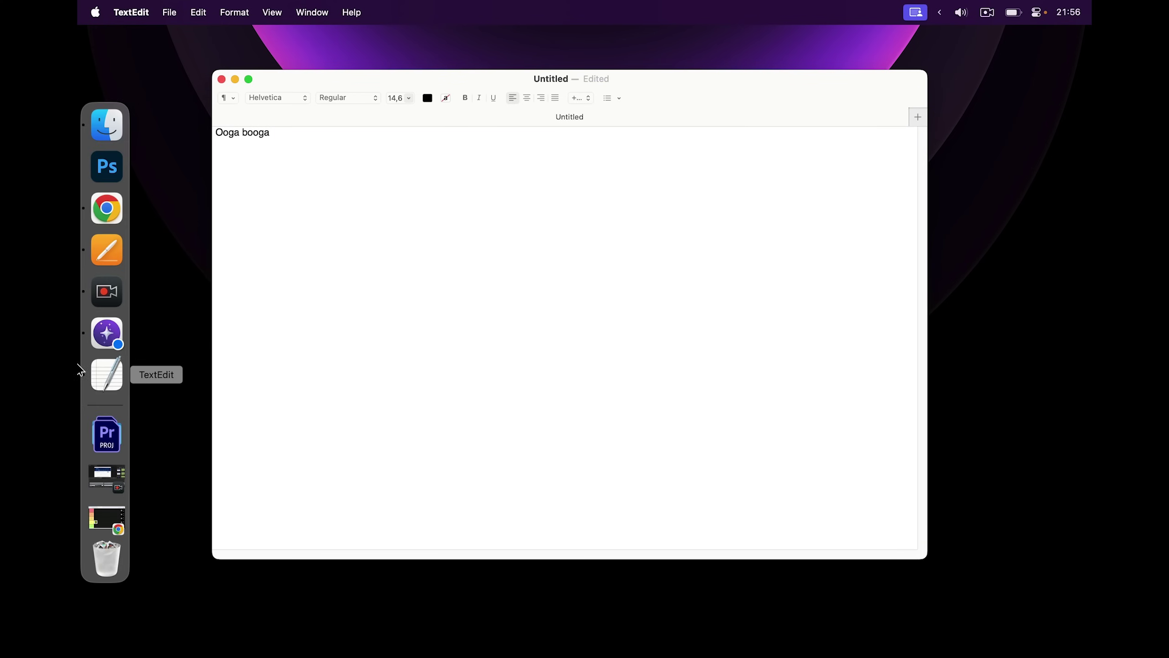
# - Launch TextEdit from Alfred with 'te', then close the background browser window
pyautogui.hotkey('alt', 'space')
pyautogui.write('te')
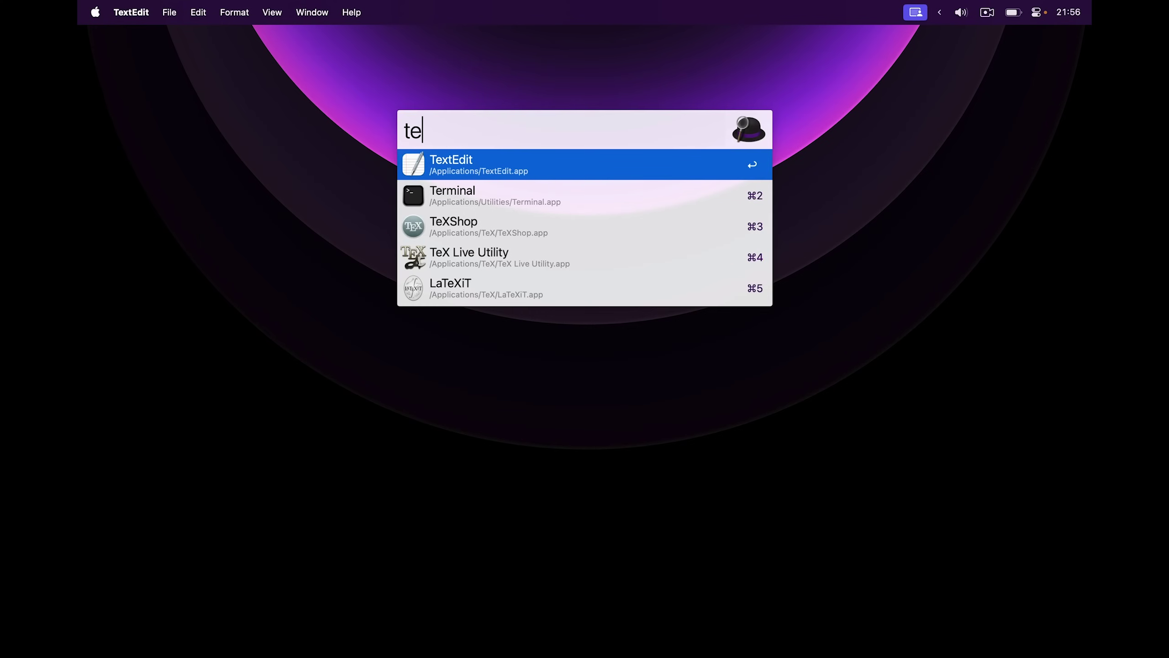
pyautogui.press('Return')
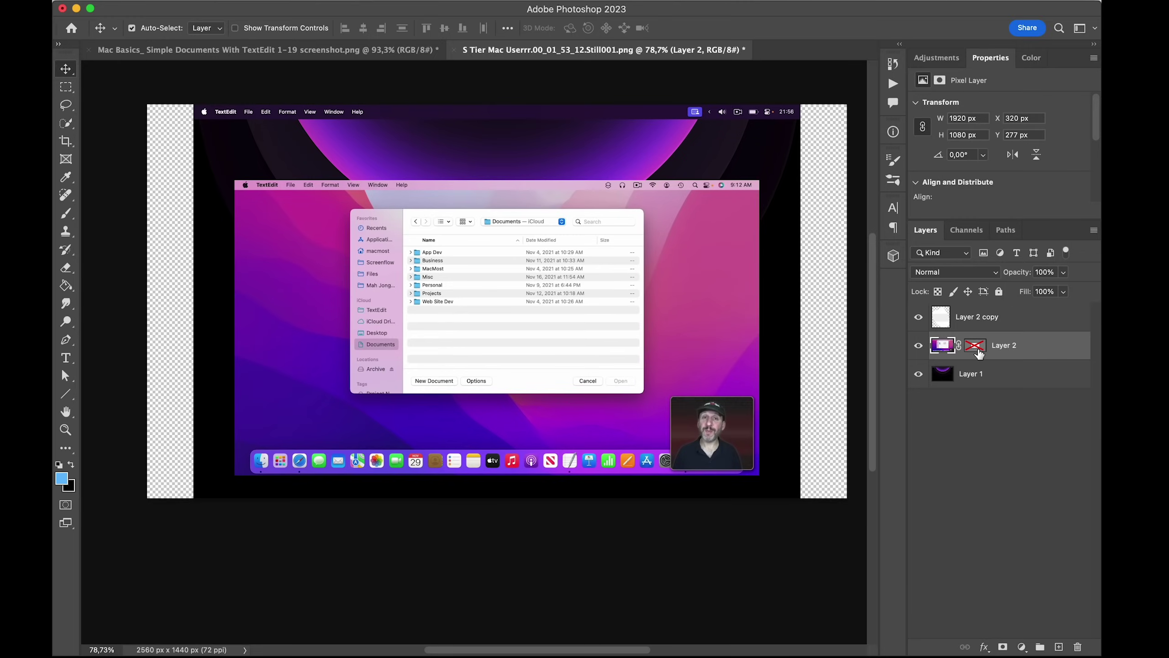
pyautogui.keyDown('shift'); pyautogui.click(976, 347); pyautogui.keyUp('shift')
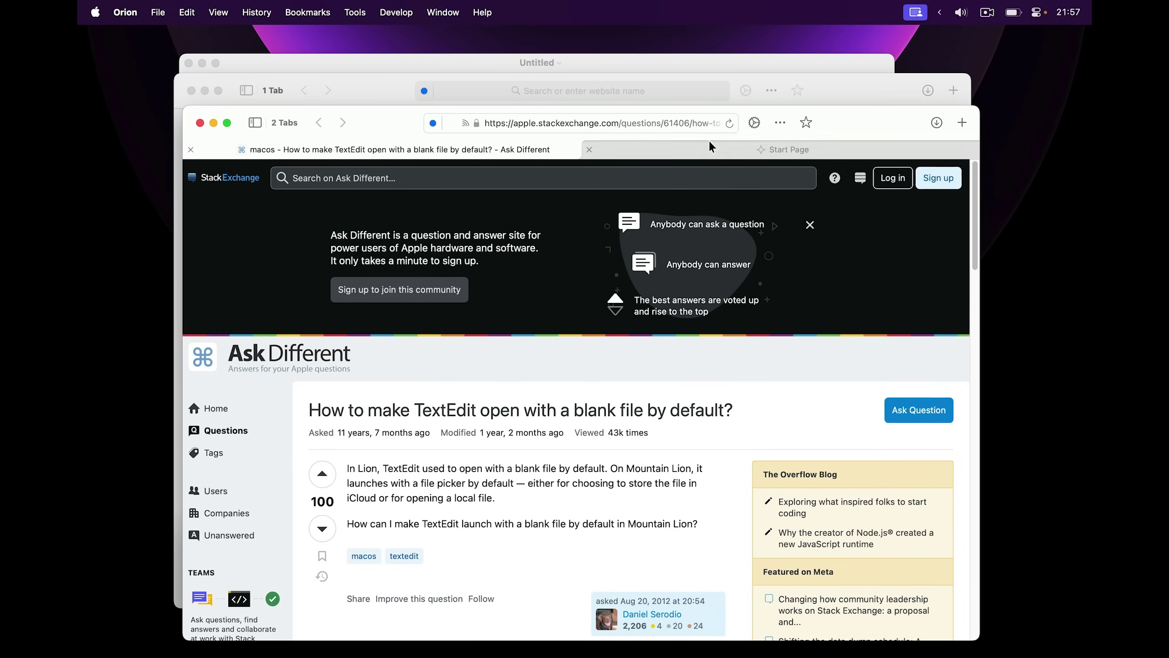
pyautogui.click(190, 91)
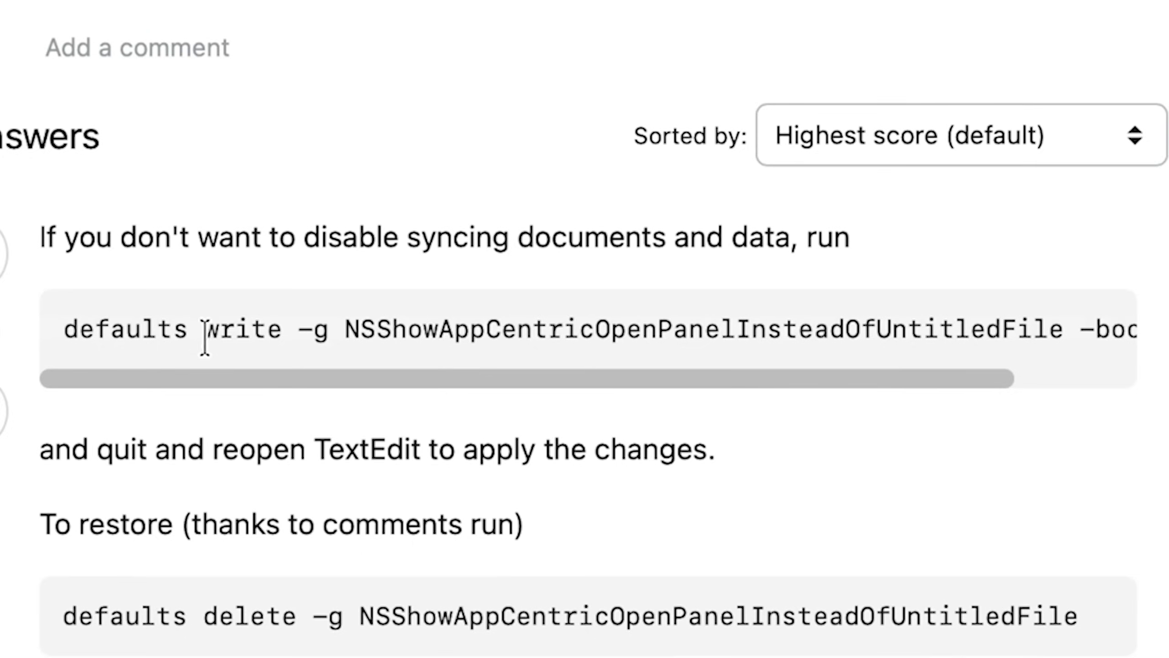
pyautogui.moveTo(205, 373); pyautogui.dragTo(596, 370)
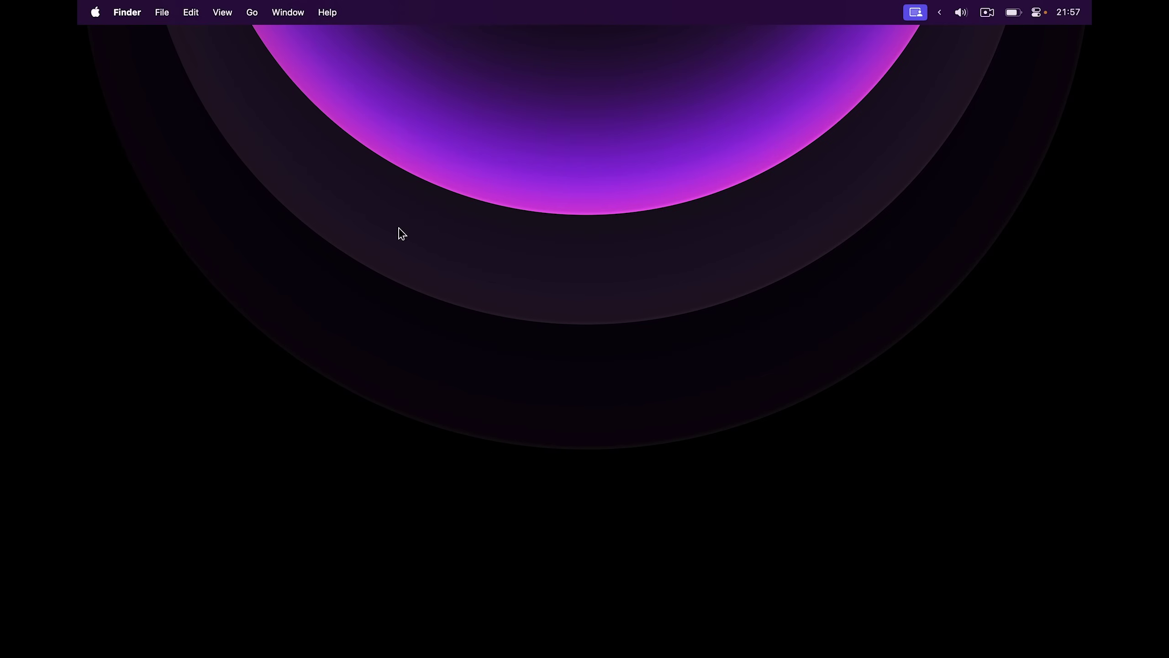
# - Launch TextEdit to a new document from Alfred
pyautogui.hotkey('alt', 'space')
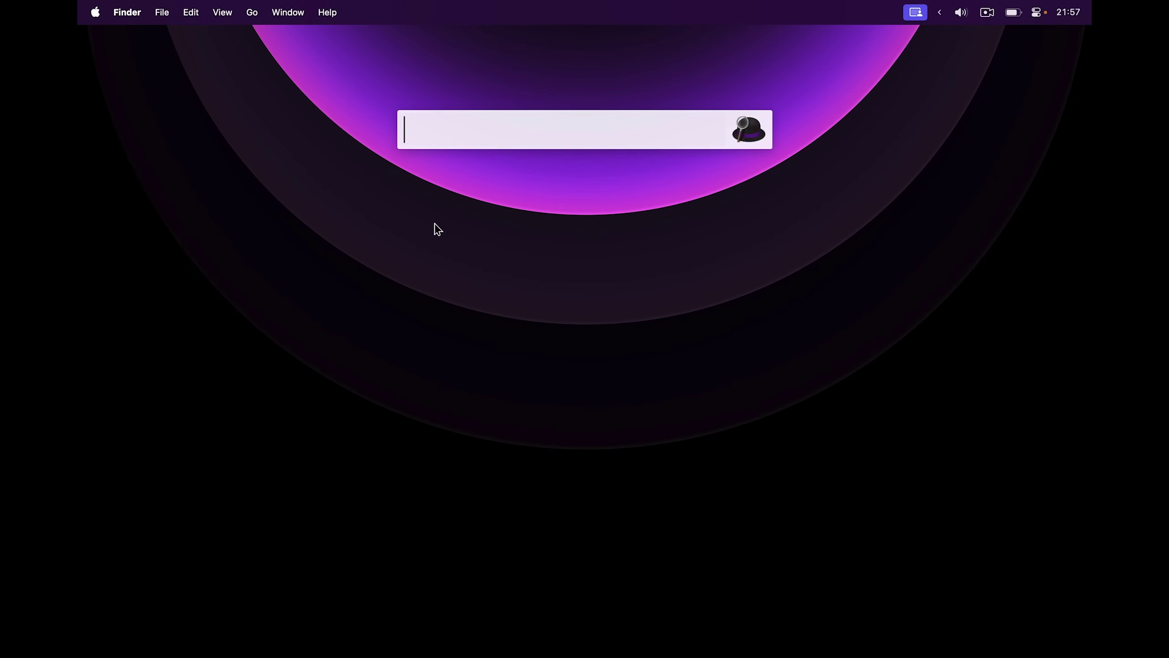
pyautogui.write('text')
pyautogui.press('Return')
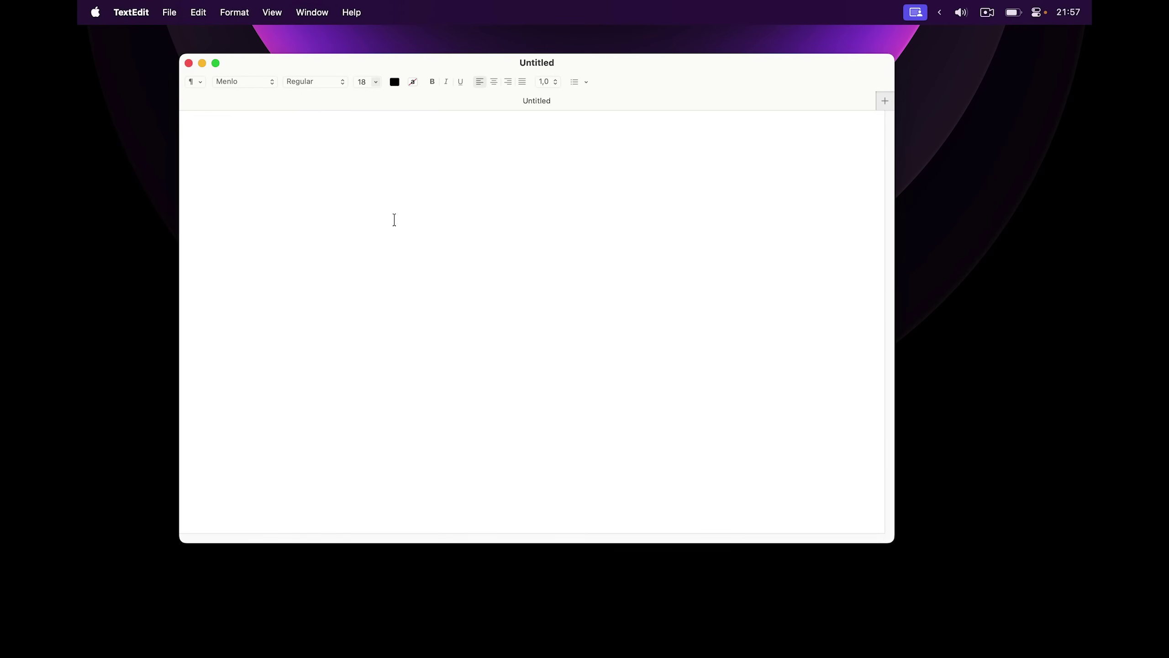
# - Set the new-document width to 69 characters, close Settings, and move the ogre into tier B
pyautogui.press('super+comma')
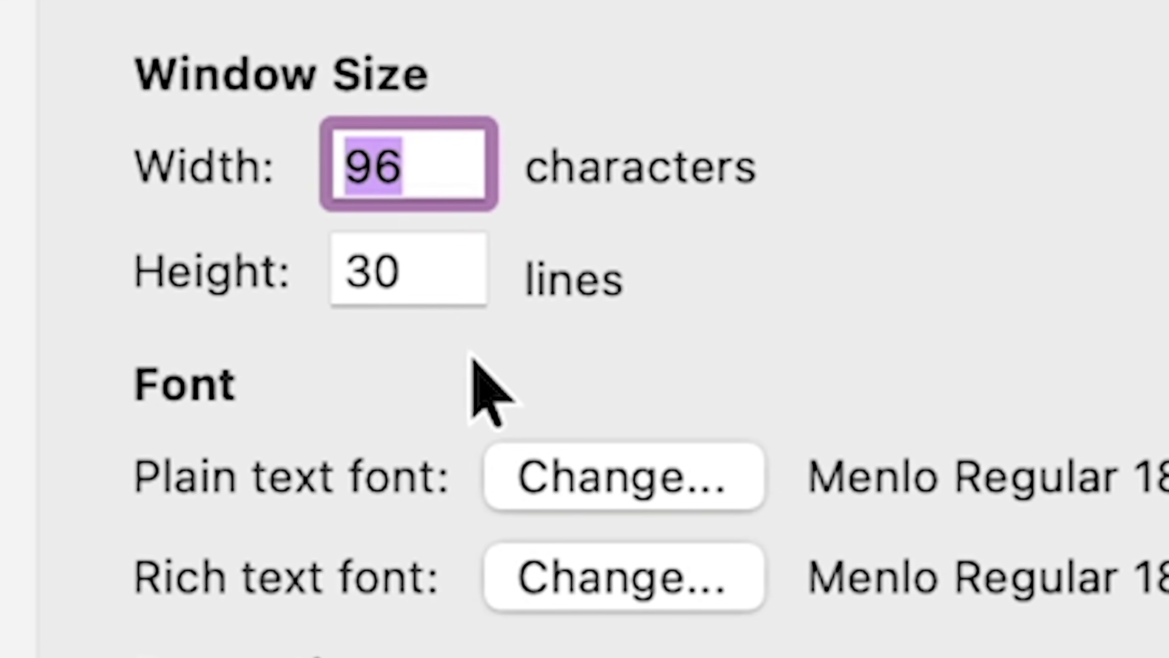
pyautogui.write('69')
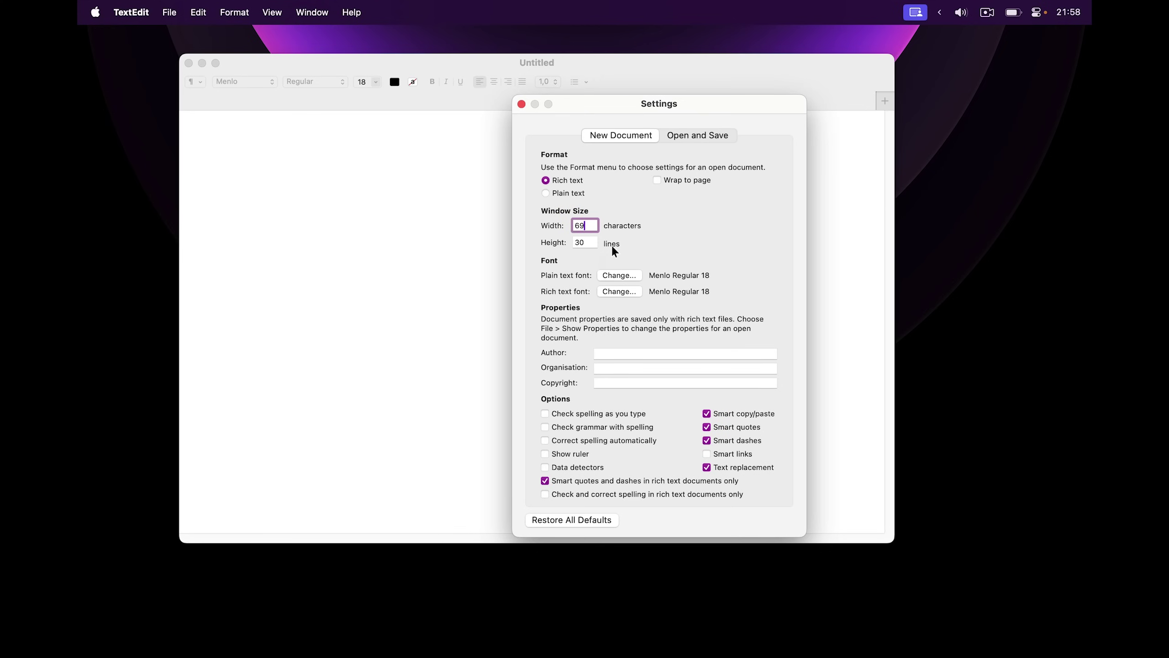
pyautogui.click(522, 104)
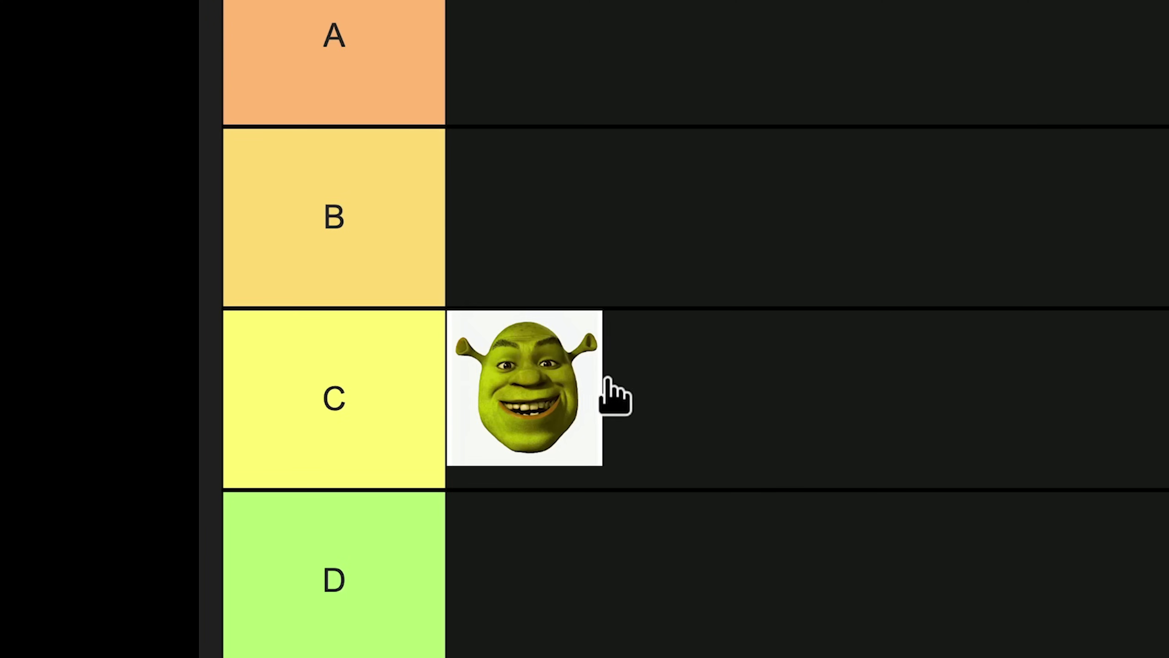
pyautogui.moveTo(609, 382); pyautogui.dragTo(612, 340)
# - Settle the ogre picture in tier B, then select the snippet from 'An orbiting' to 'between energy levels'
pyautogui.scroll(-2, 594, 350)
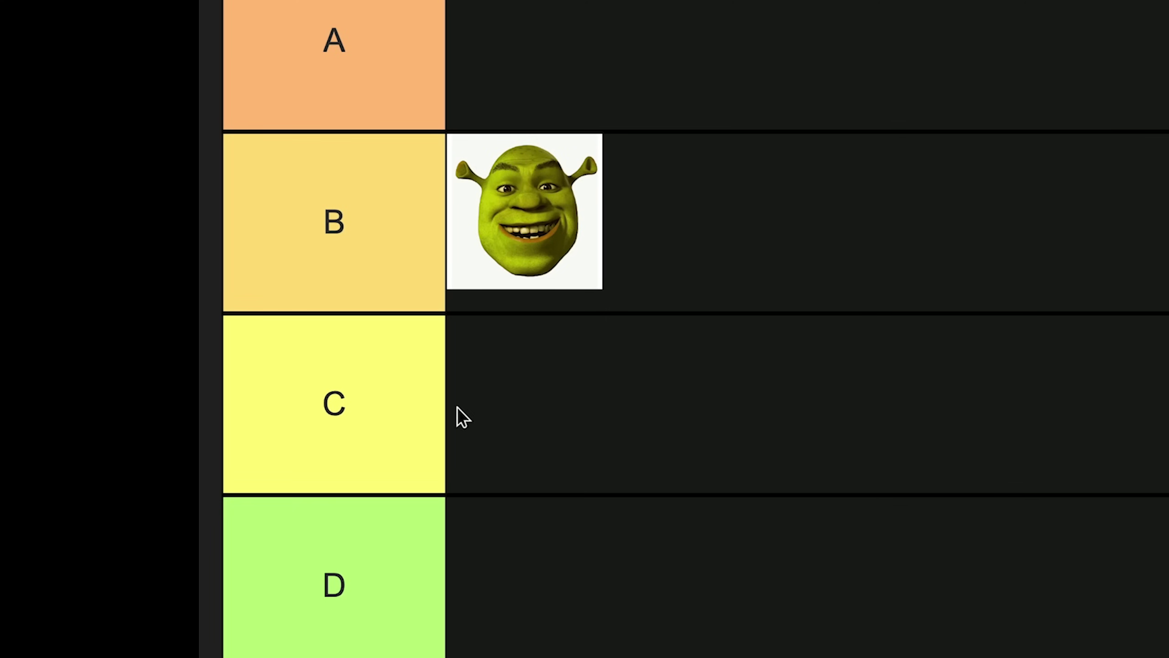
pyautogui.click(373, 404)
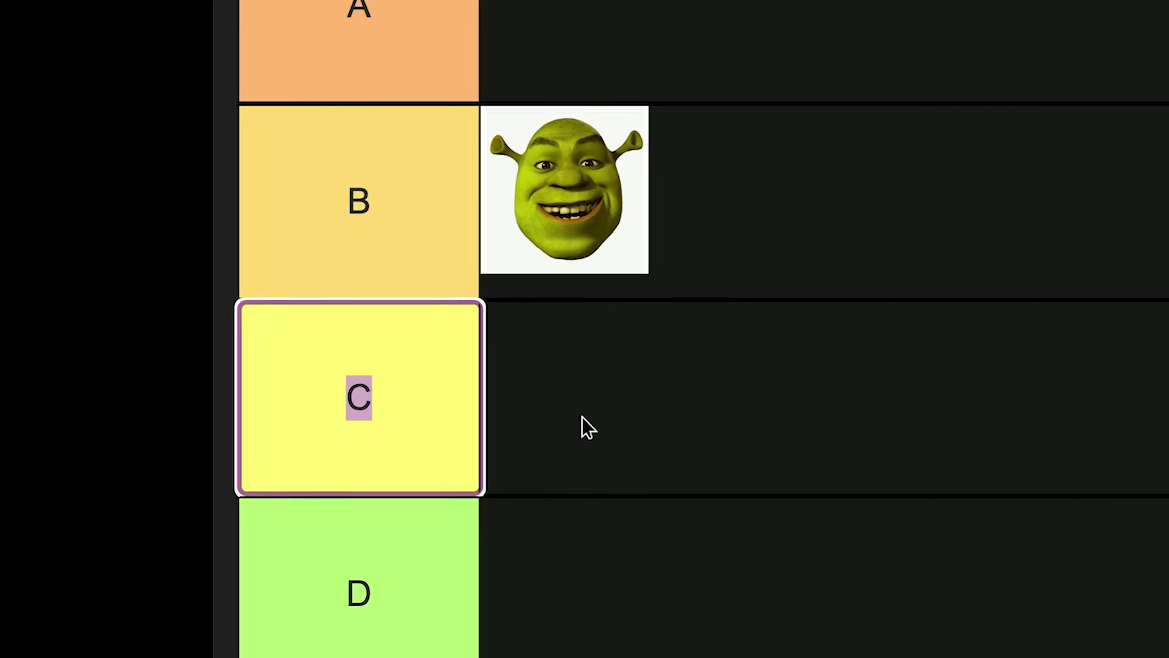
pyautogui.click(541, 423)
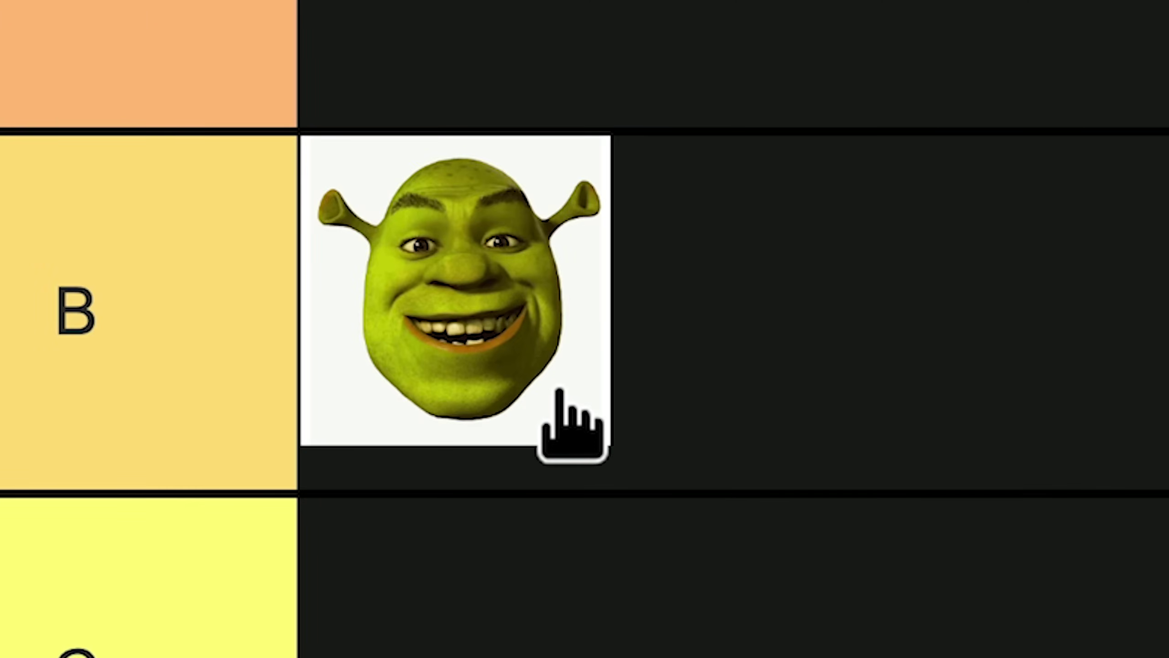
pyautogui.moveTo(558, 393); pyautogui.dragTo(802, 657)
pyautogui.moveTo(595, 407); pyautogui.dragTo(653, 334)
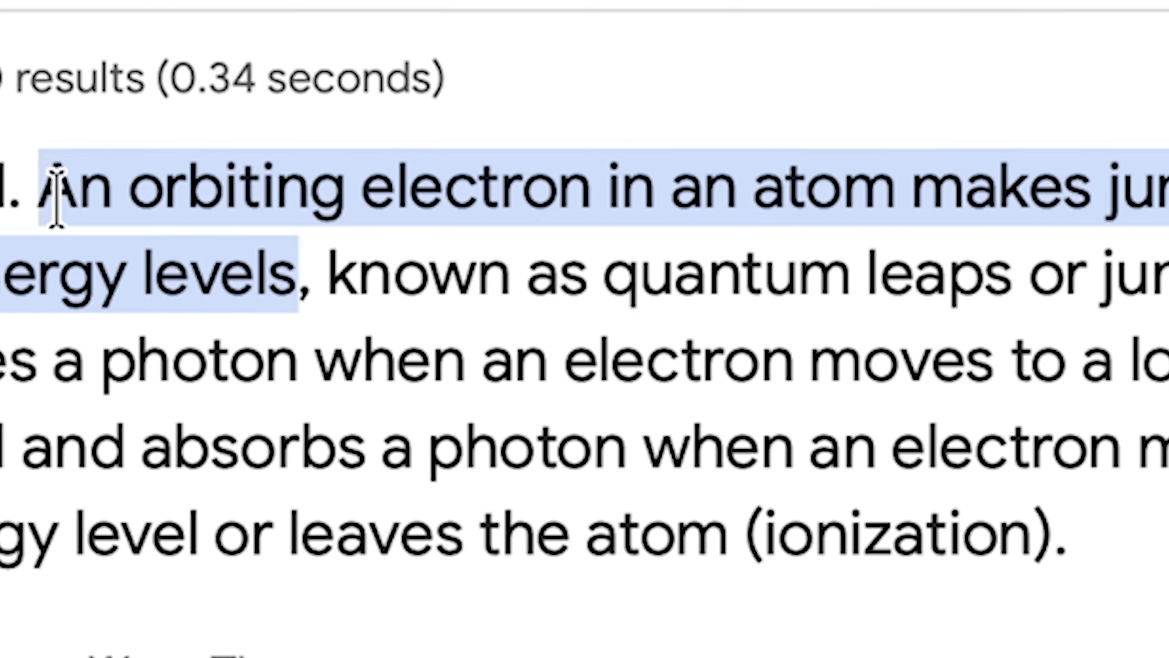
pyautogui.moveTo(328, 232); pyautogui.dragTo(519, 237)
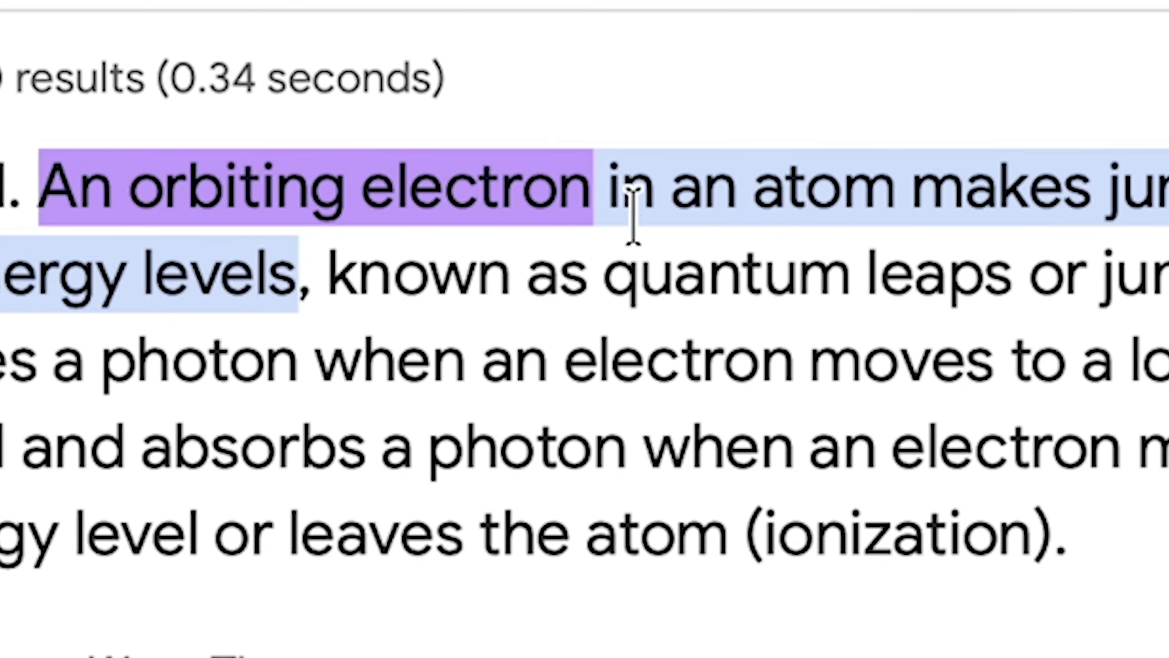
pyautogui.moveTo(633, 217); pyautogui.dragTo(291, 302)
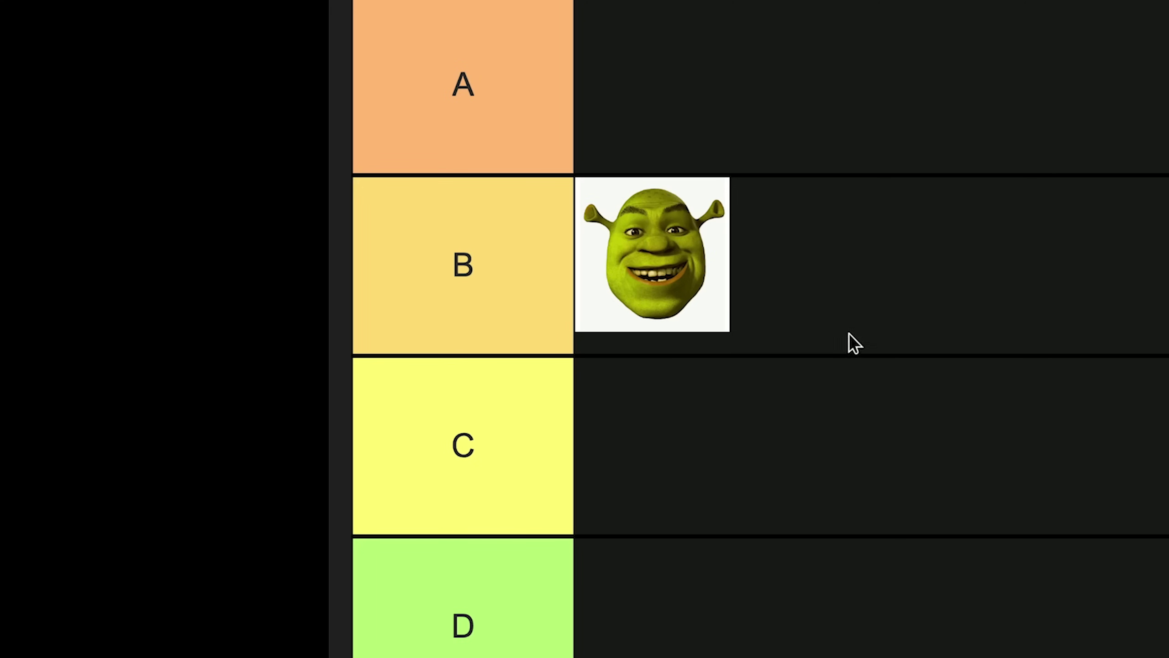
pyautogui.click(506, 248)
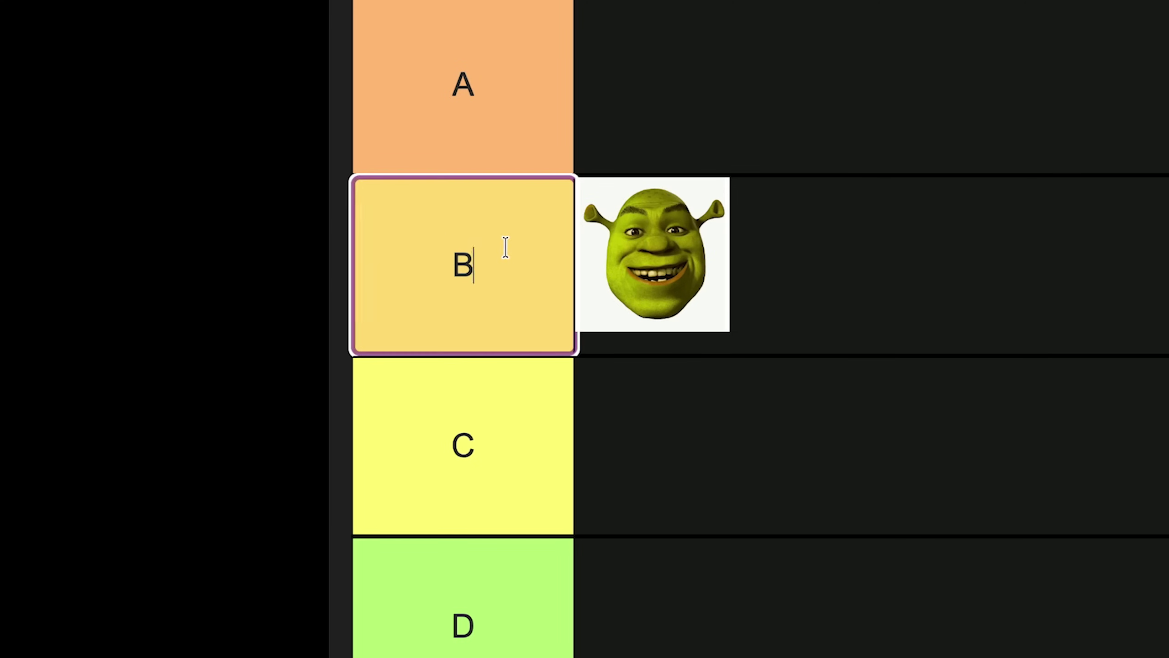
pyautogui.moveTo(702, 295); pyautogui.dragTo(748, 446)
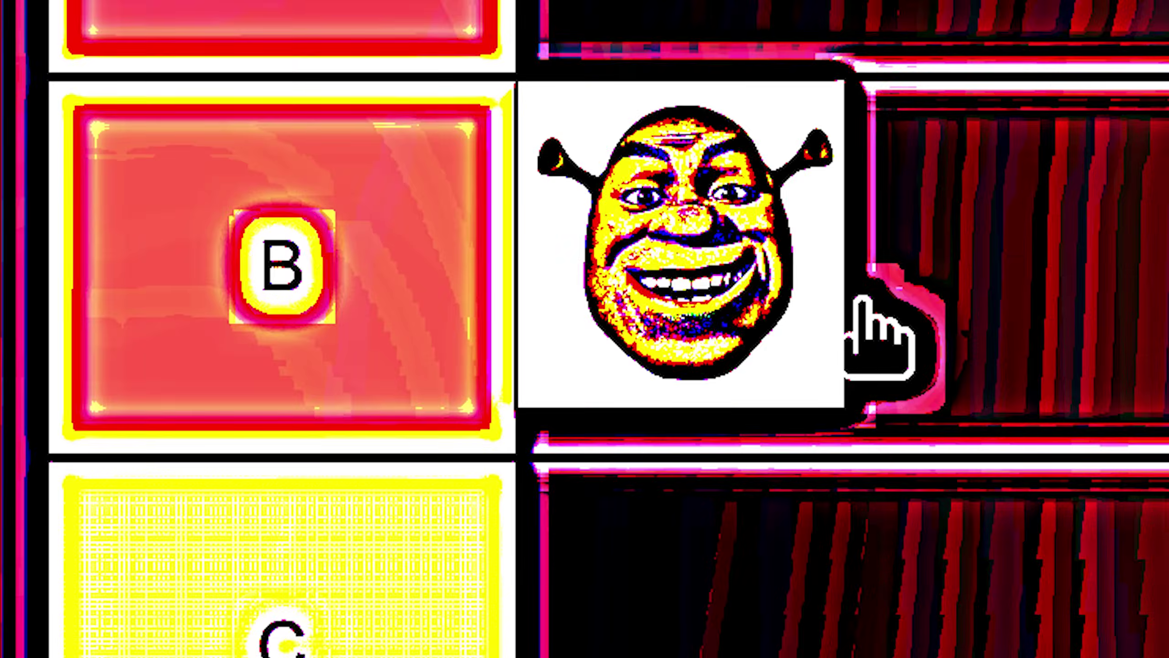
pyautogui.press('super+n')
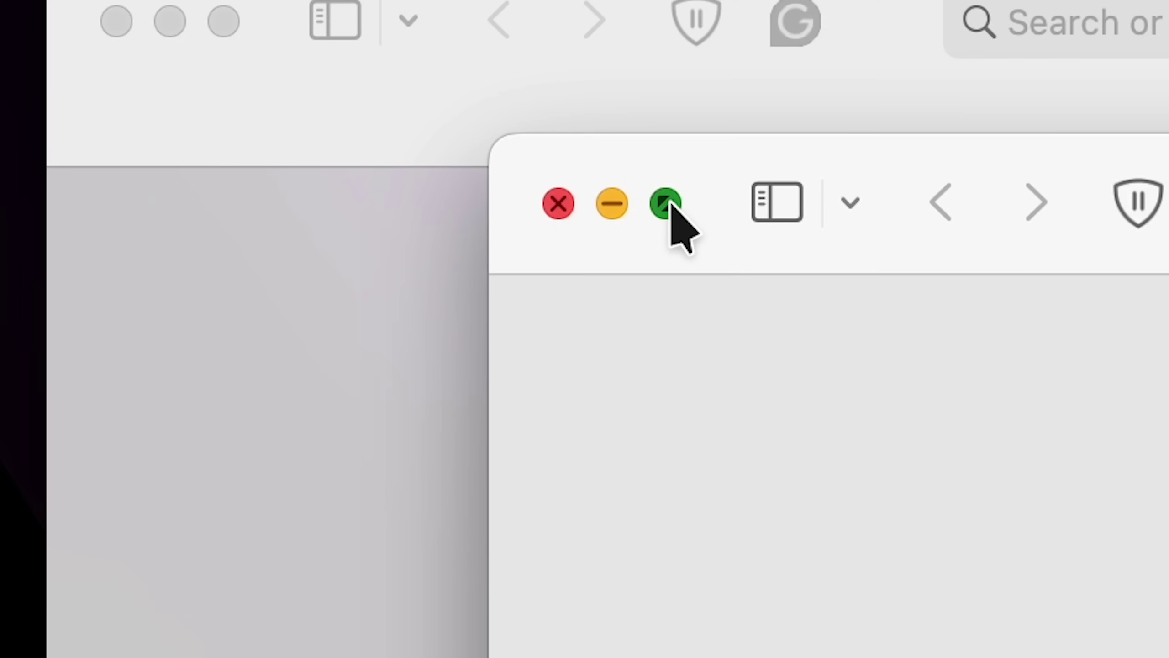
pyautogui.moveTo(670, 205)
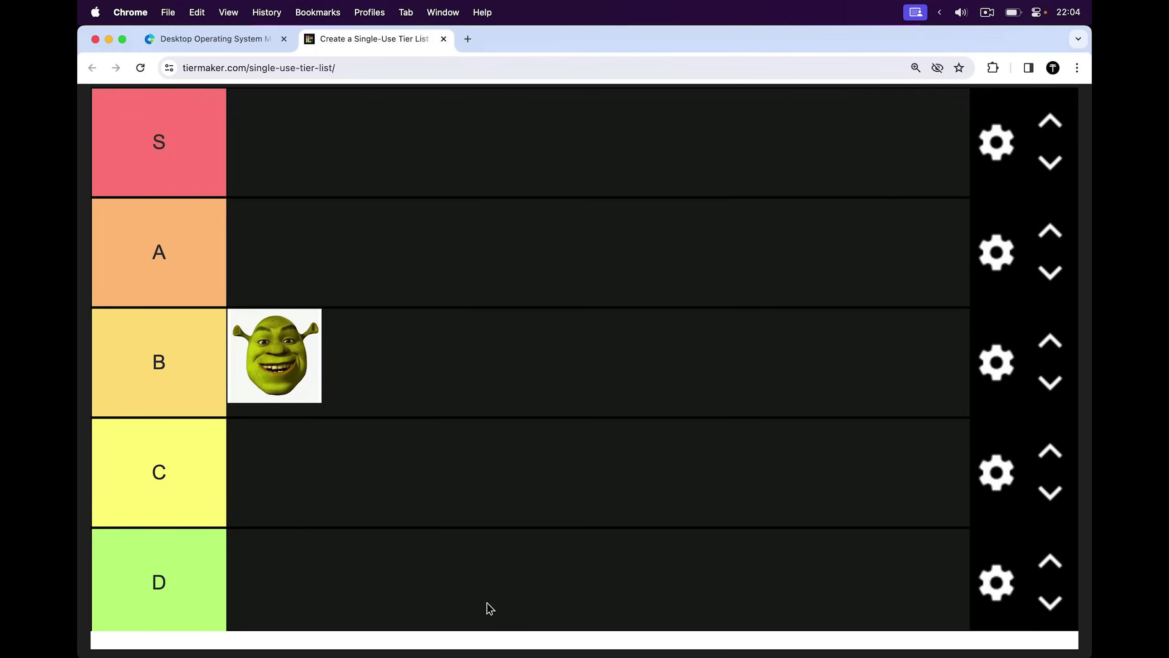
pyautogui.hotkey('ctrl', 'Up')
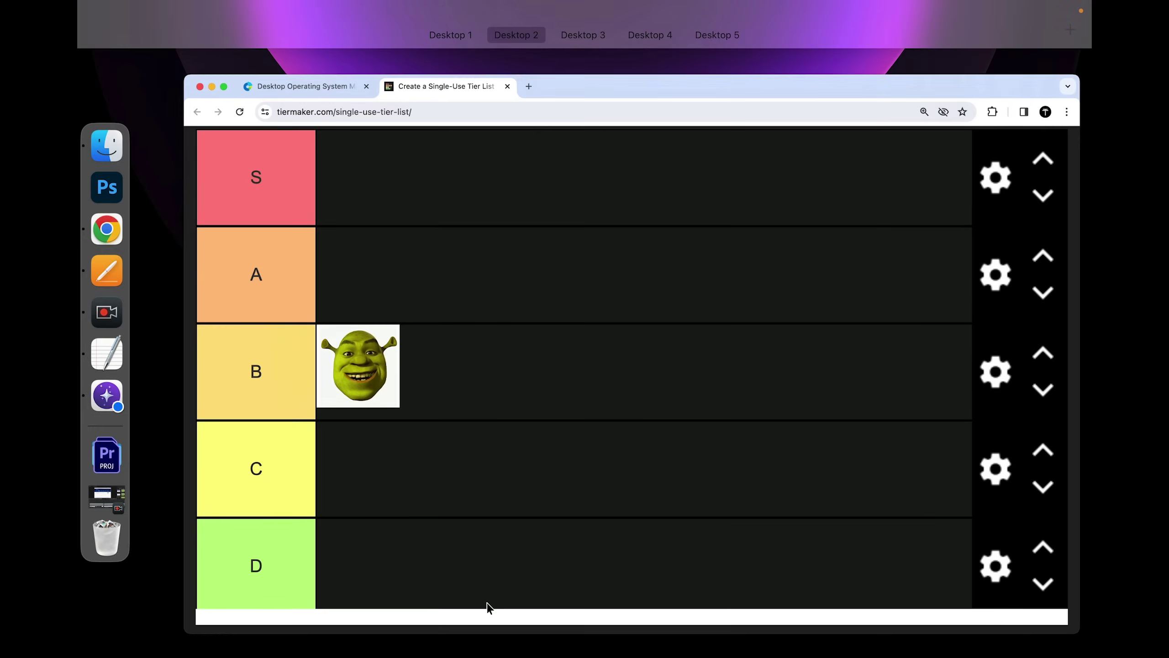
pyautogui.click(706, 243)
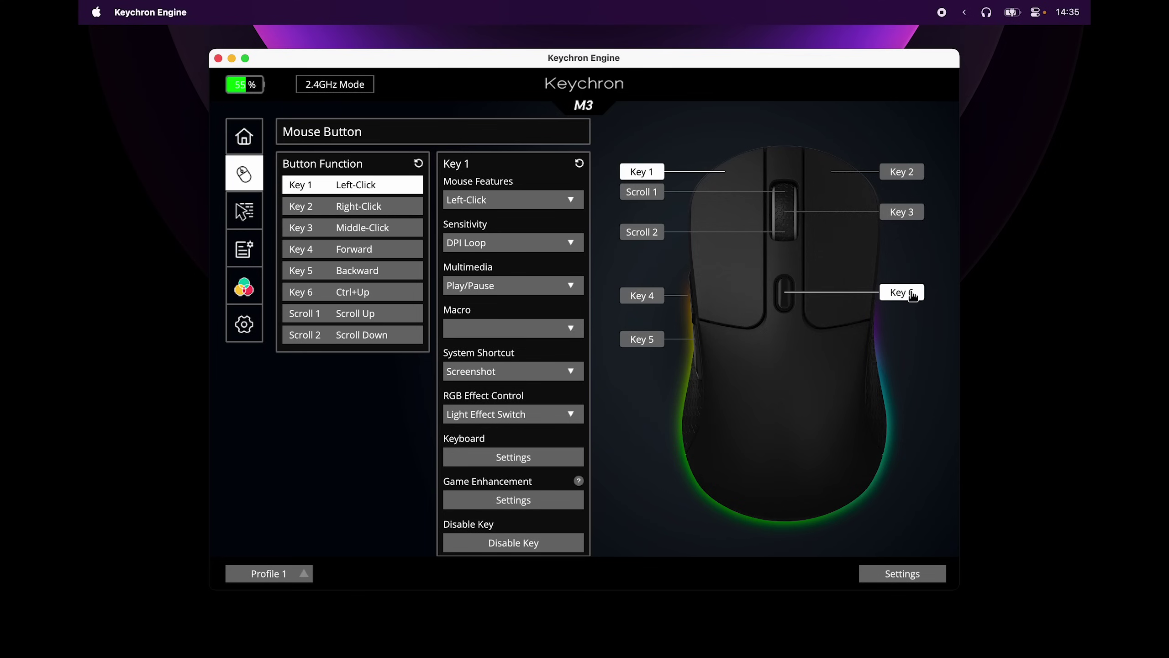
# - Open the keyboard settings panel and rotate the MX Master 3S model to view its underside
pyautogui.click(911, 294)
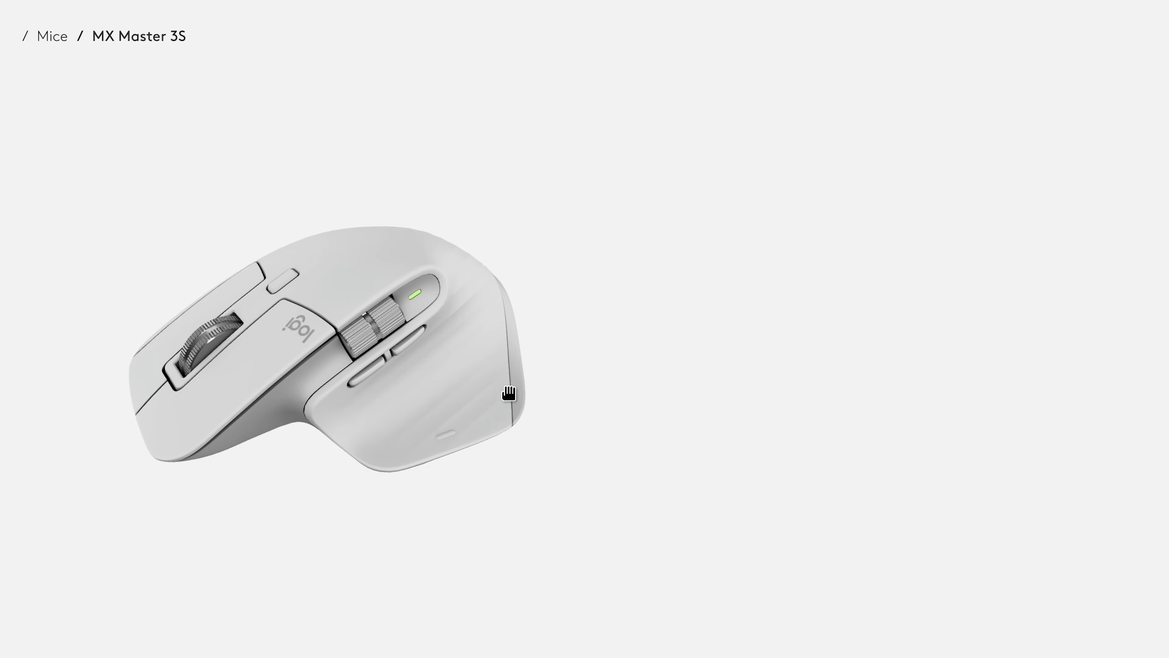
pyautogui.moveTo(509, 393); pyautogui.dragTo(484, 306)
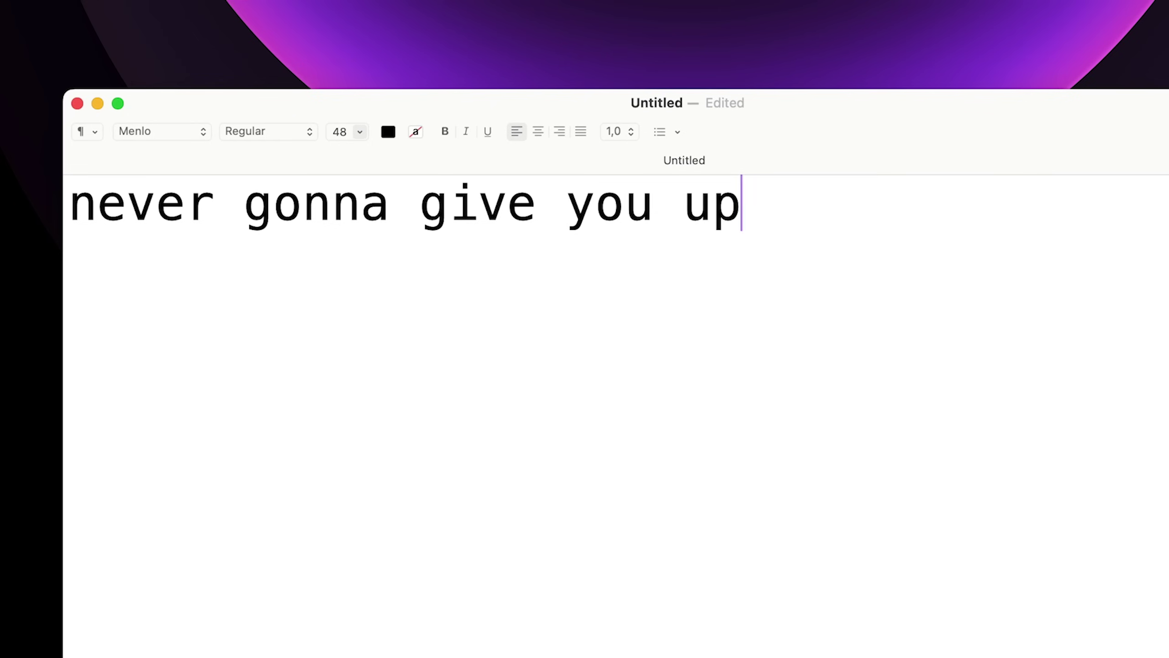
pyautogui.press('BackSpace')
pyautogui.press('BackSpace')
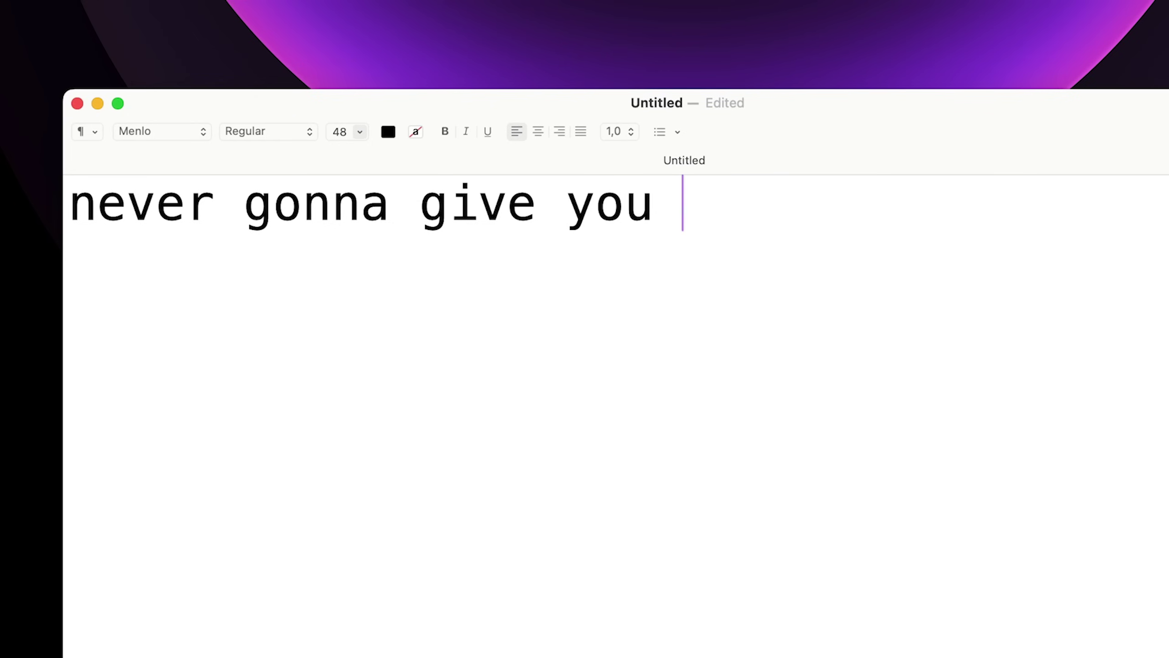
pyautogui.press('super+z')
pyautogui.press('super+shift+z')
pyautogui.press('super+z')
pyautogui.press('Right')
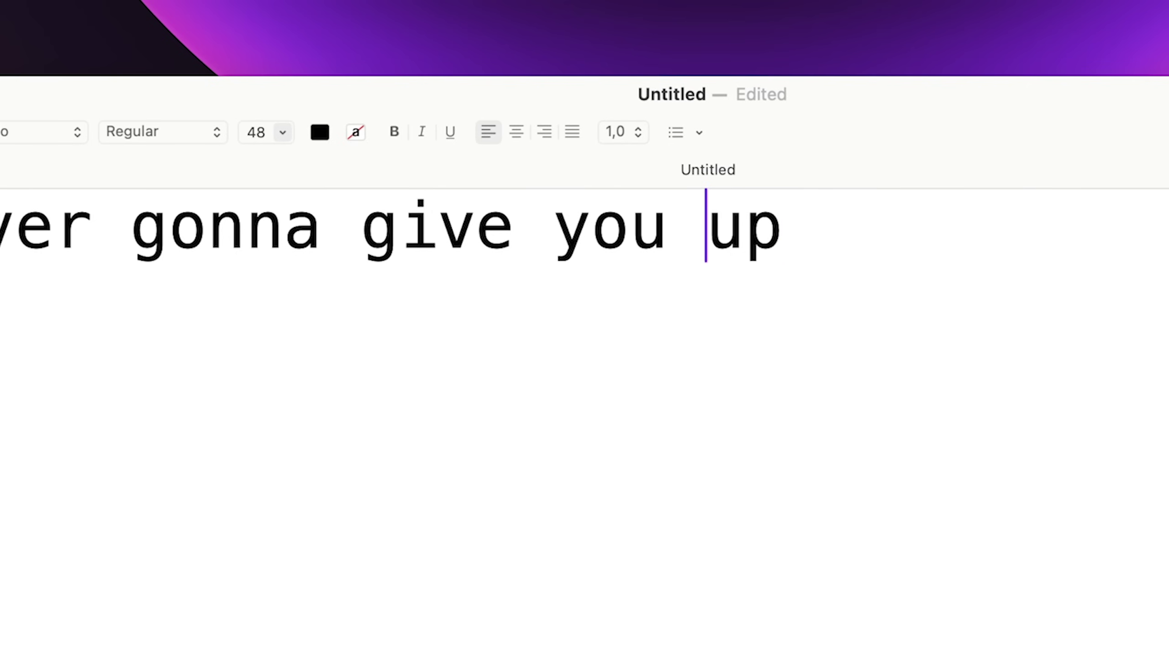
pyautogui.press('Left')
pyautogui.press('Left')
pyautogui.press('Right')
pyautogui.press('Right')
pyautogui.press('Left')
pyautogui.press('Left')
pyautogui.press('Left')
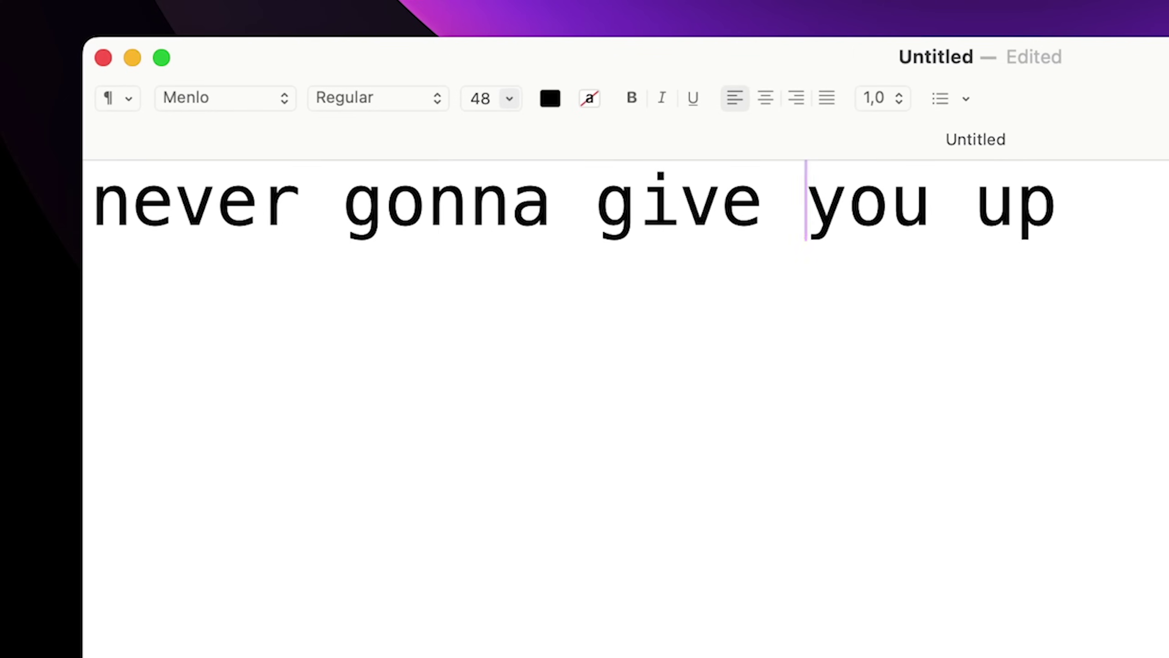
pyautogui.hotkey('alt', 'shift', 'Right')
pyautogui.hotkey('alt', 'shift', 'Left')
pyautogui.hotkey('alt', 'shift', 'Left')
pyautogui.hotkey('alt', 'shift', 'Left')
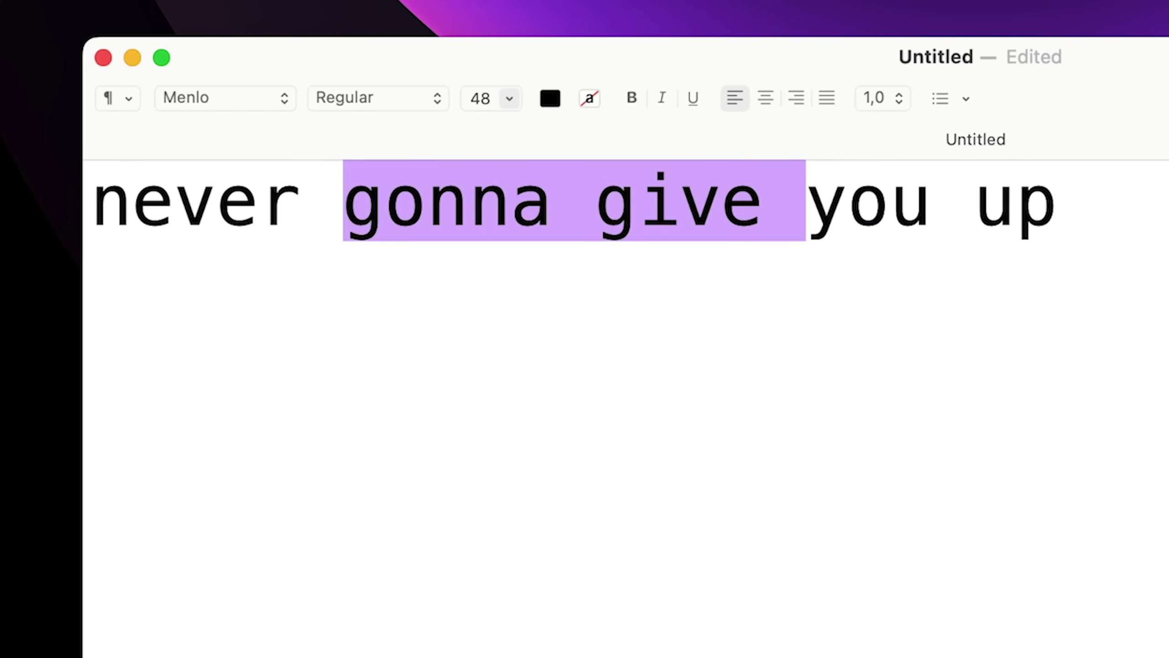
pyautogui.hotkey('alt', 'shift', 'Left')
pyautogui.hotkey('alt', 'shift', 'Right')
pyautogui.hotkey('alt', 'shift', 'Right')
pyautogui.hotkey('alt', 'shift', 'Right')
pyautogui.hotkey('alt', 'shift', 'Right')
pyautogui.hotkey('alt', 'shift', 'Right')
pyautogui.press('Right')
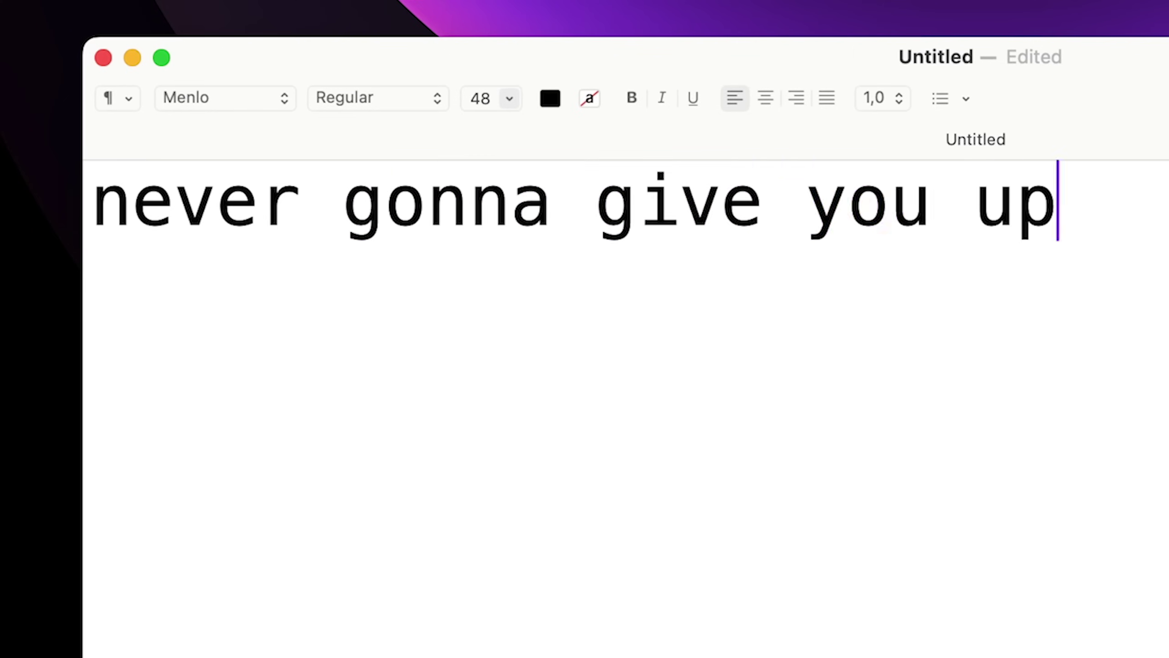
pyautogui.press('super+a')
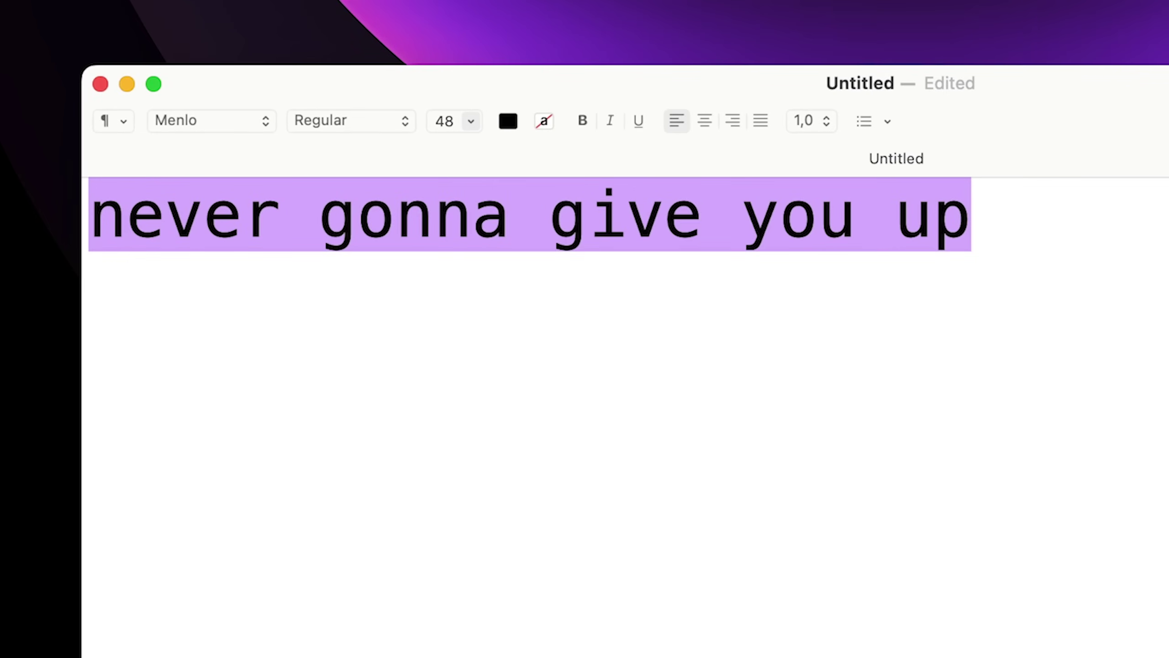
pyautogui.click(975, 322)
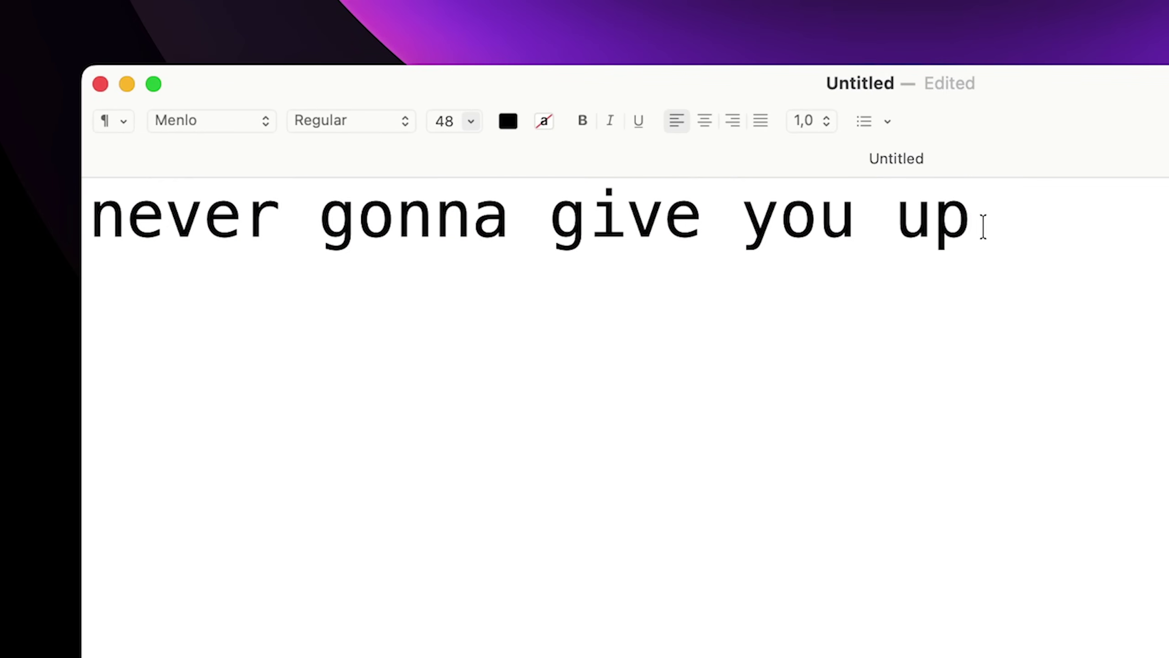
pyautogui.moveTo(983, 226); pyautogui.dragTo(78, 223)
pyautogui.click(1037, 302)
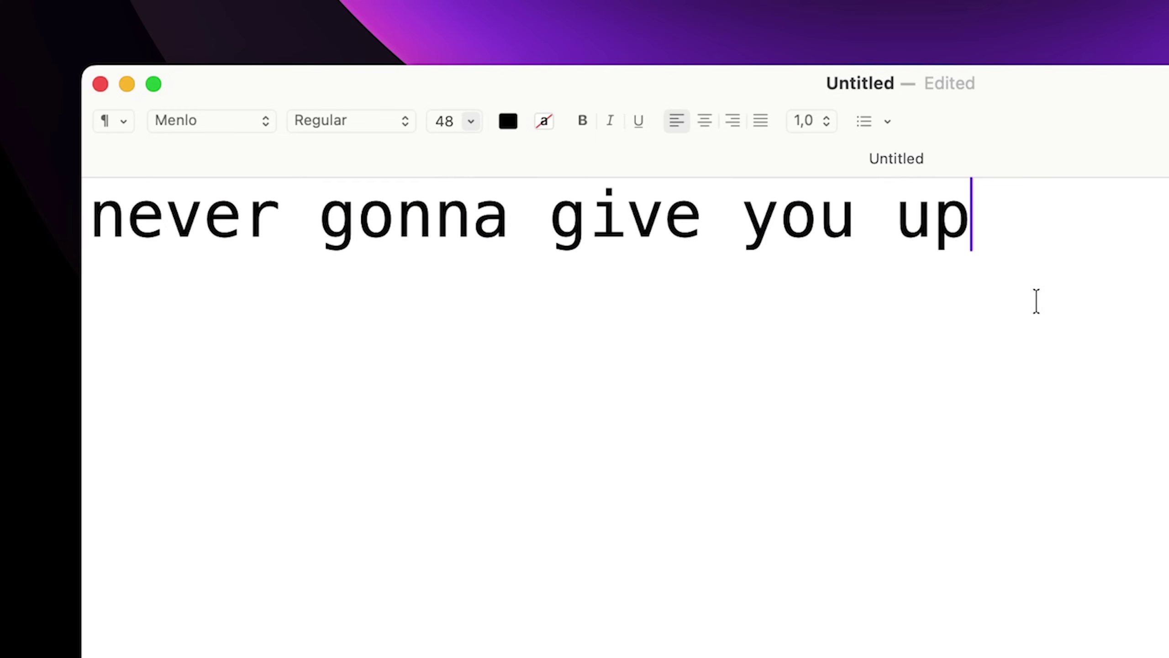